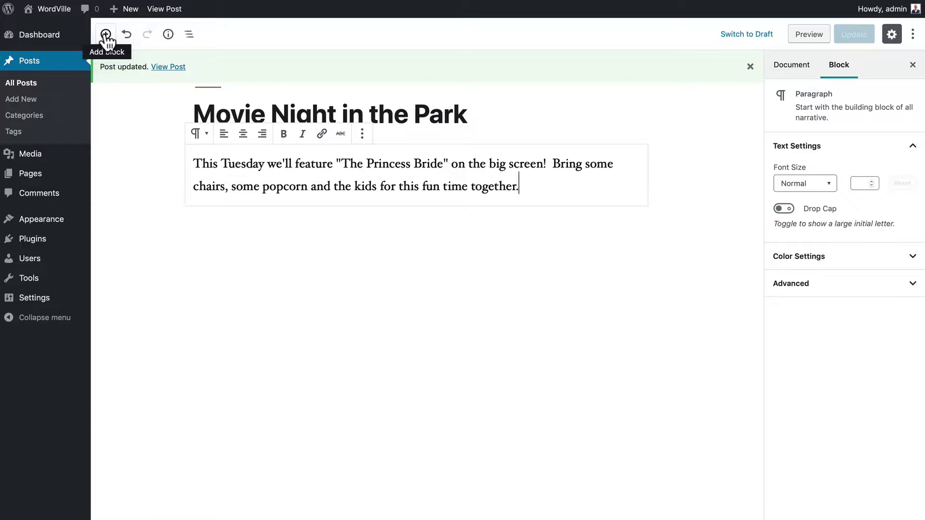
Insert an Image block from Common Blocks below the opening paragraph
click(105, 34)
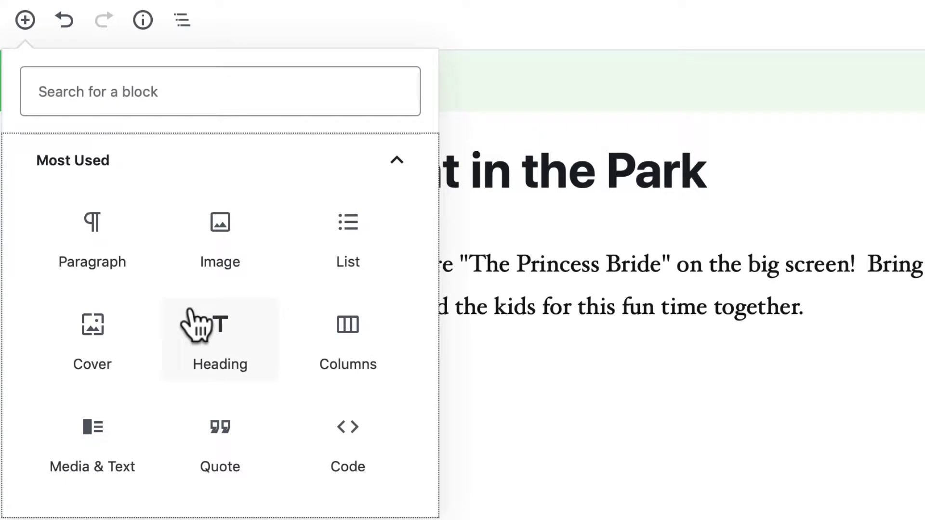
scroll(192, 320, down, 5)
click(140, 276)
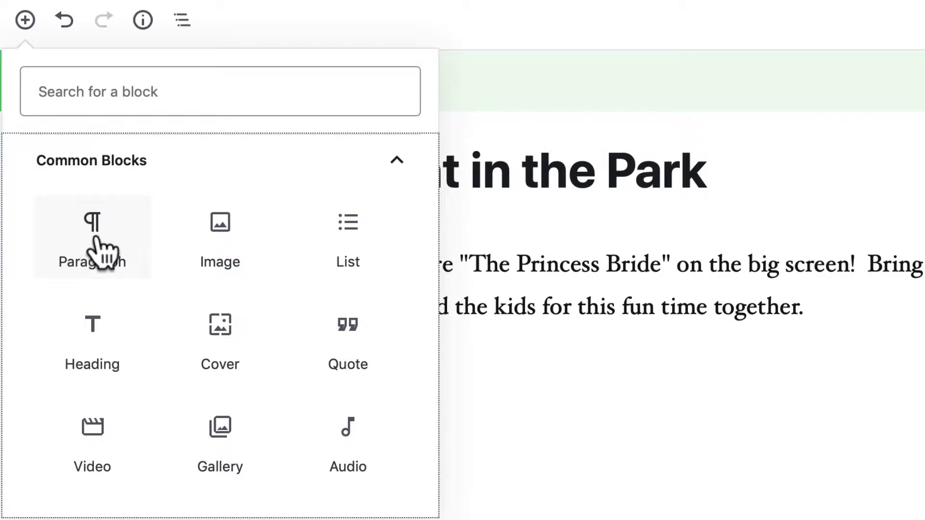
click(219, 226)
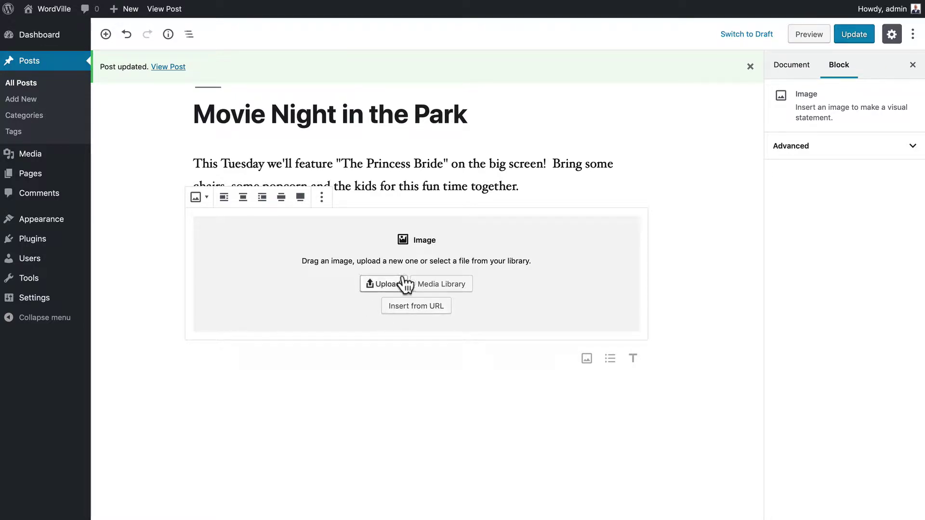
Fill the image block with 1_Inconceivable.jpg from the media library, alt text 'The bad guys'
click(436, 289)
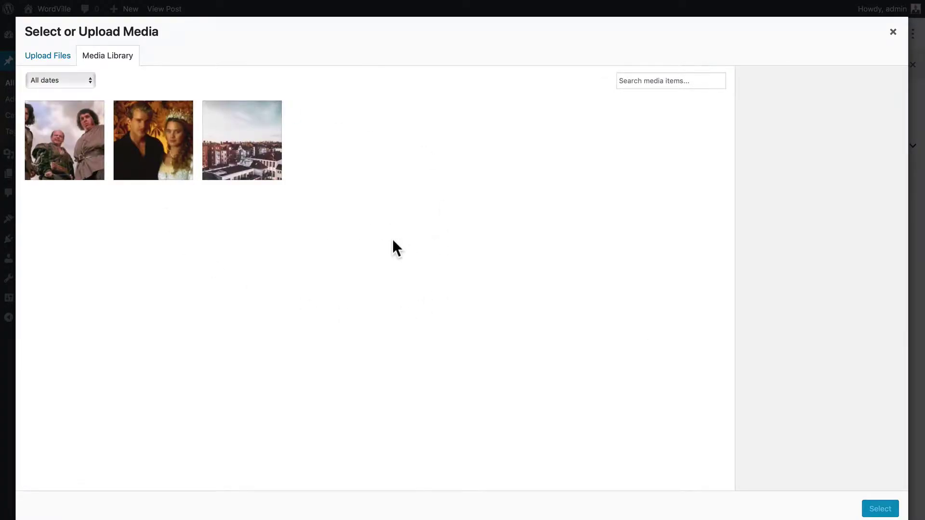
click(58, 140)
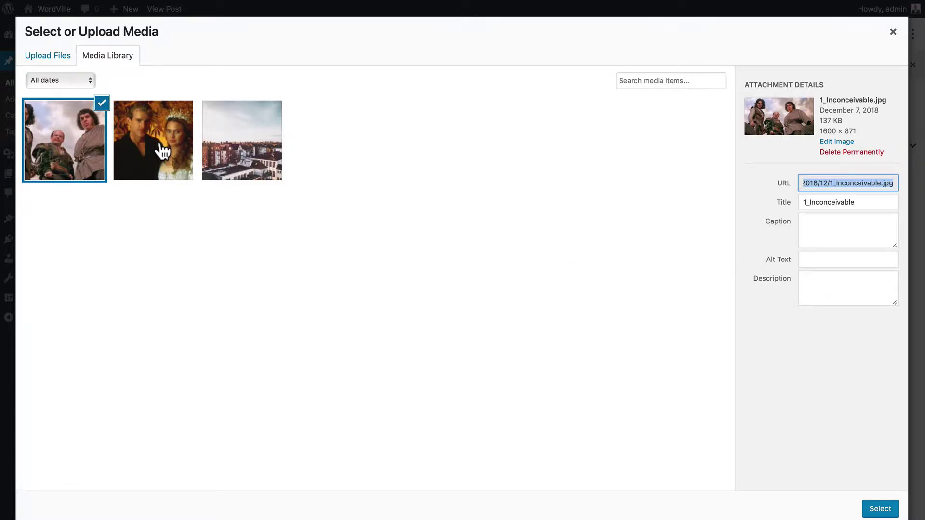
click(810, 259)
text(The b)
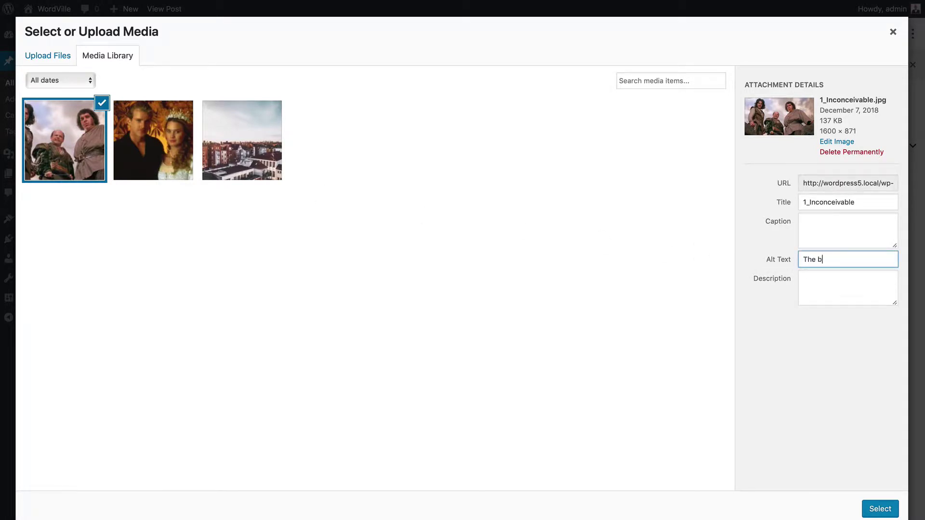
text(ad guys)
click(879, 509)
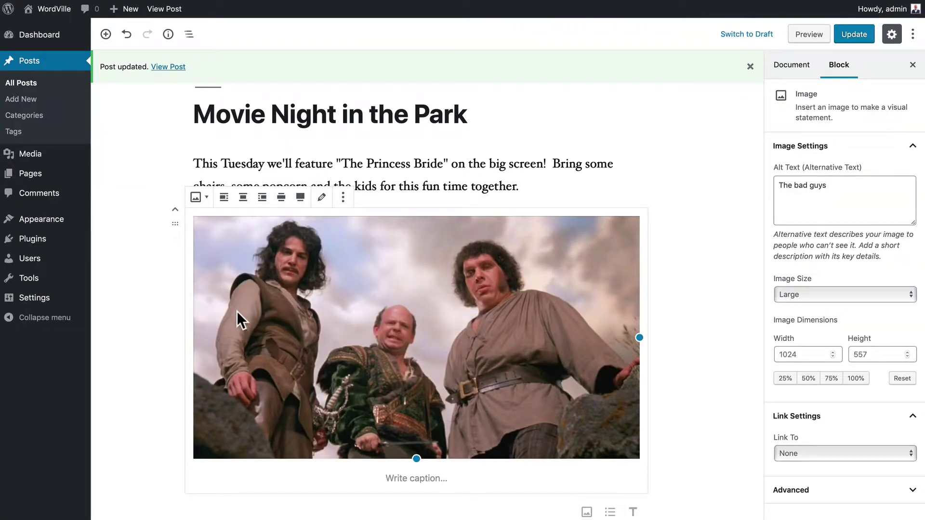
Caption the image 'The Bad Guys' and keep its size at Large
click(400, 479)
text(The Ba)
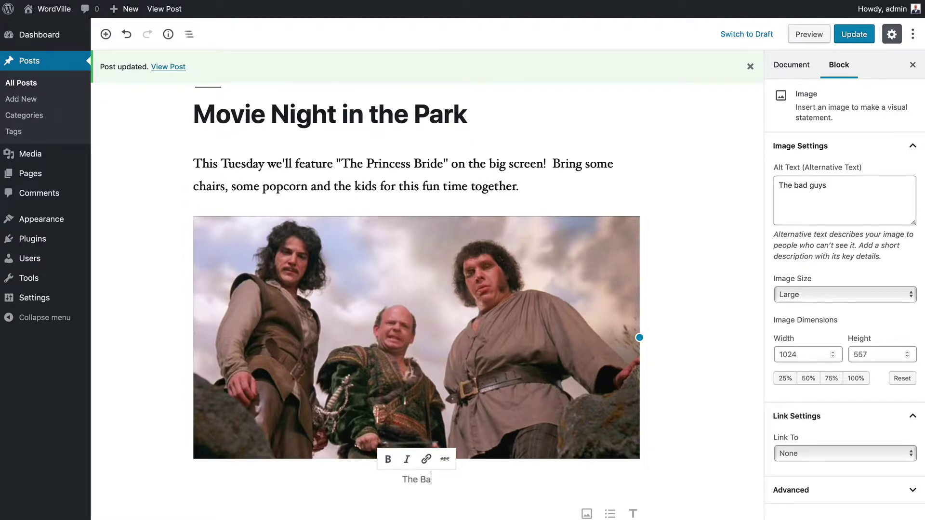
text(d Guys)
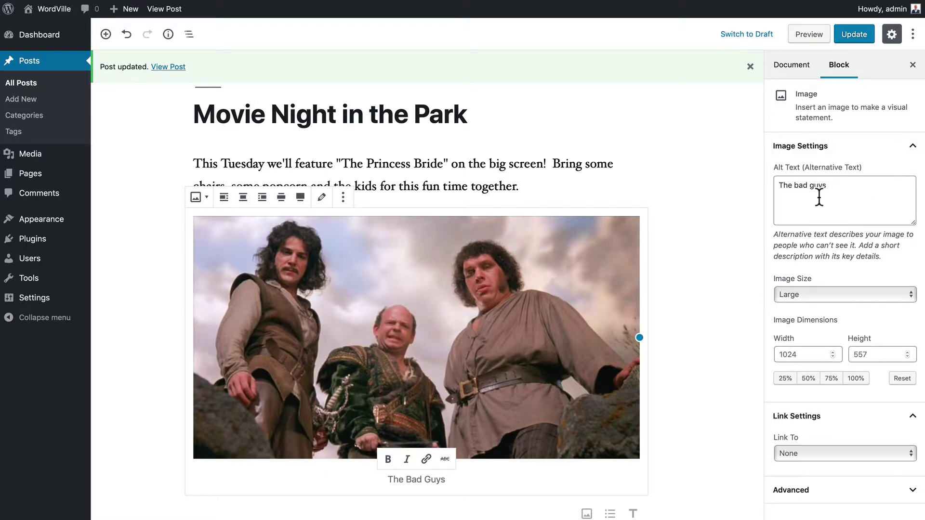
click(817, 292)
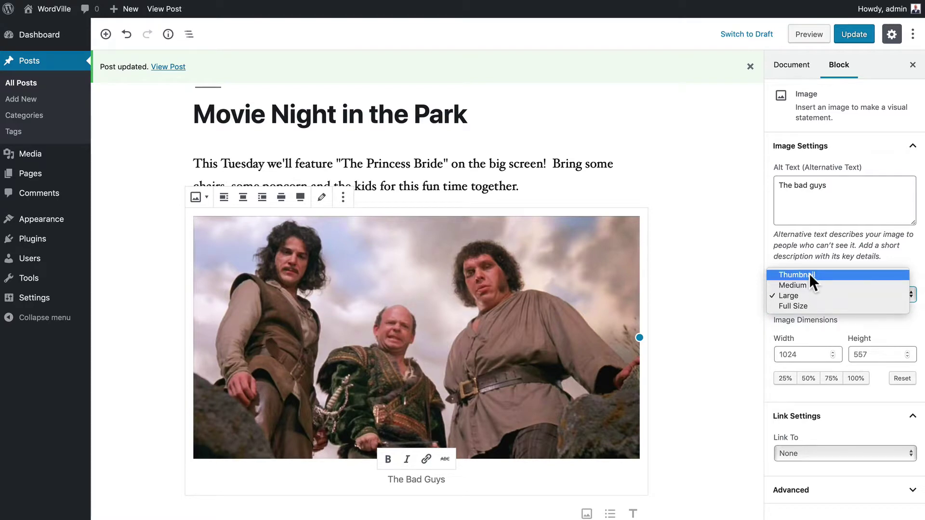
click(758, 332)
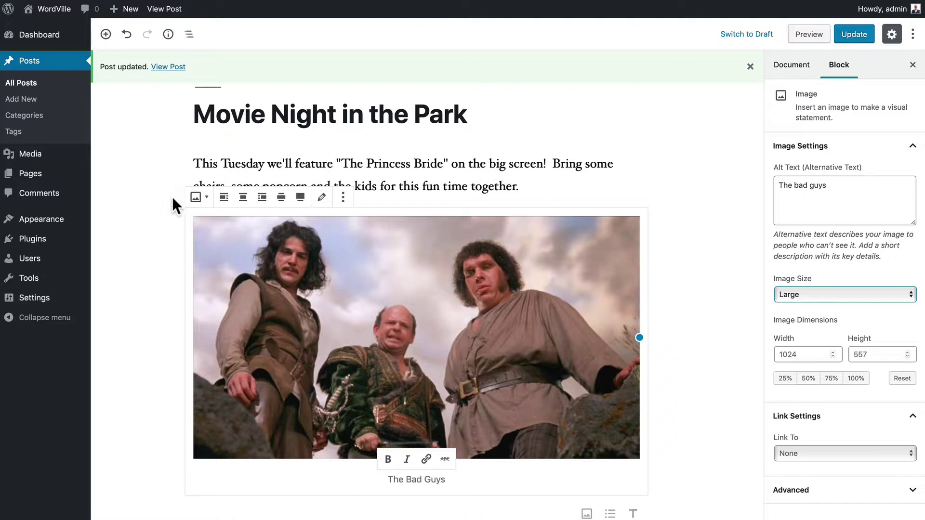
Try left, centre, right and wide alignments, settle on Full width, and update the post
click(224, 197)
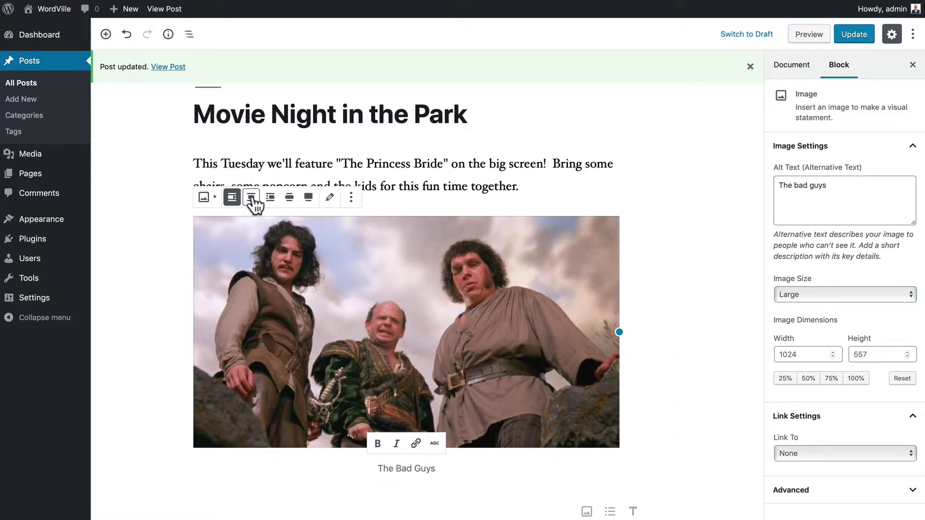
click(253, 197)
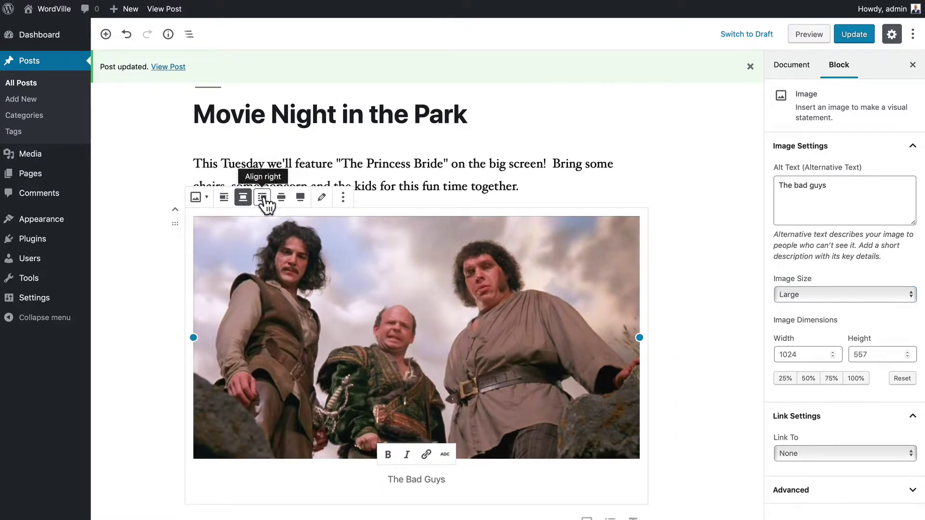
click(265, 202)
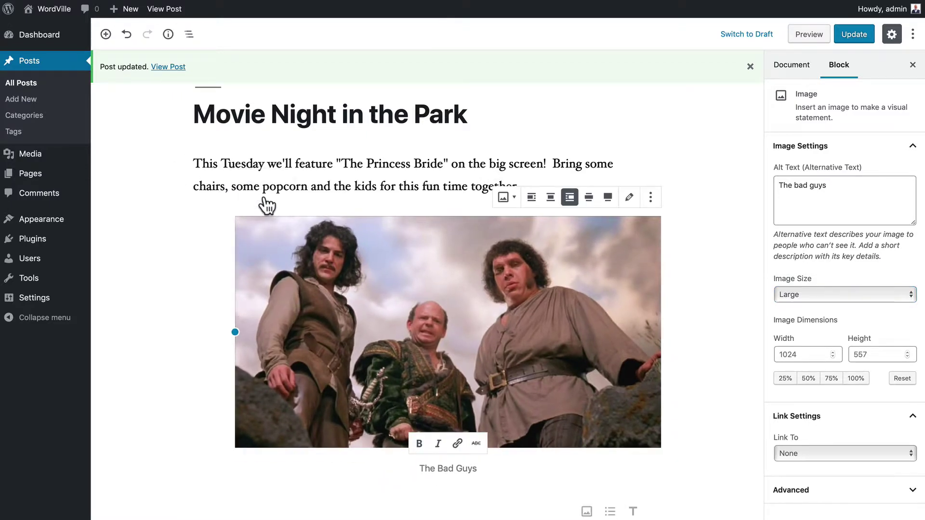
click(589, 198)
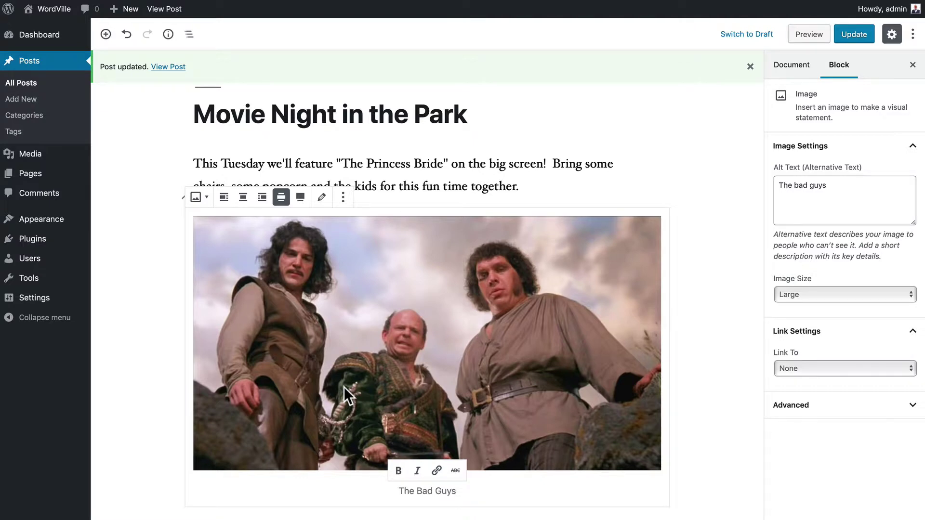
click(300, 198)
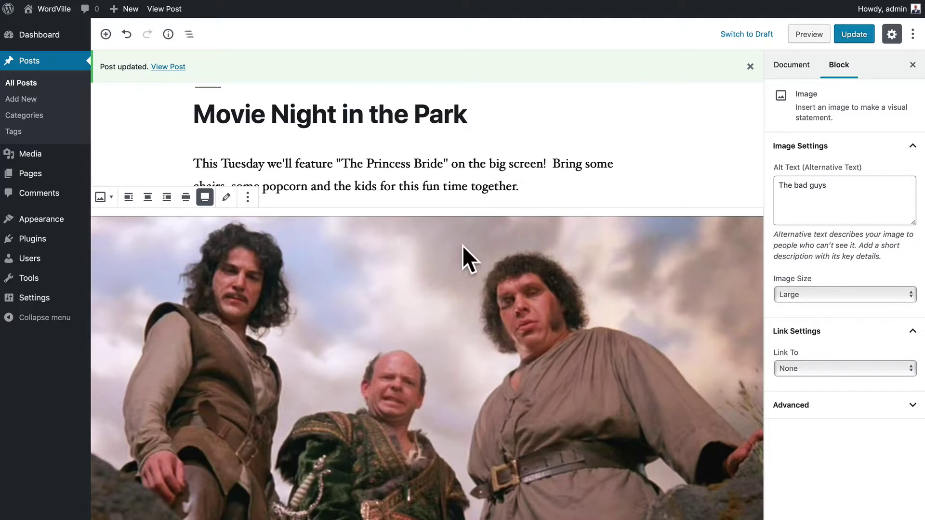
click(862, 38)
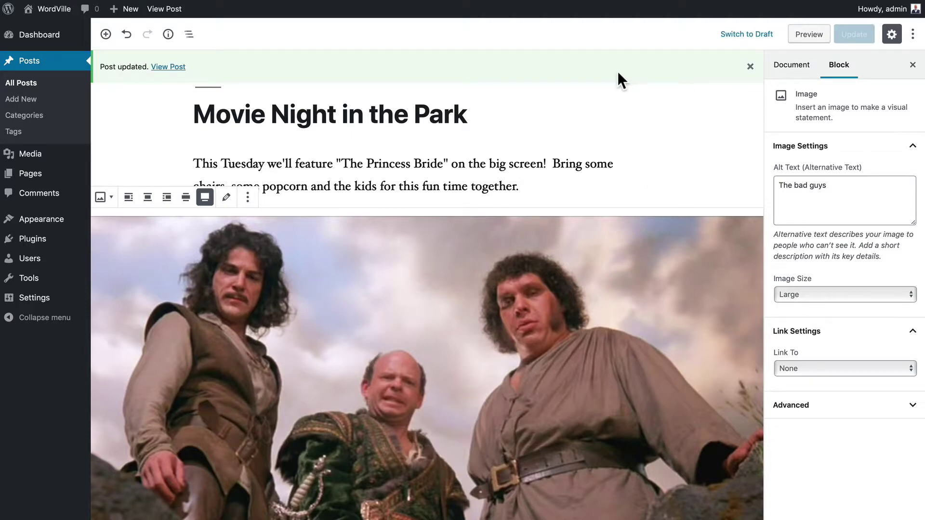
View the published Movie Night in the Park post and scroll through it
click(169, 66)
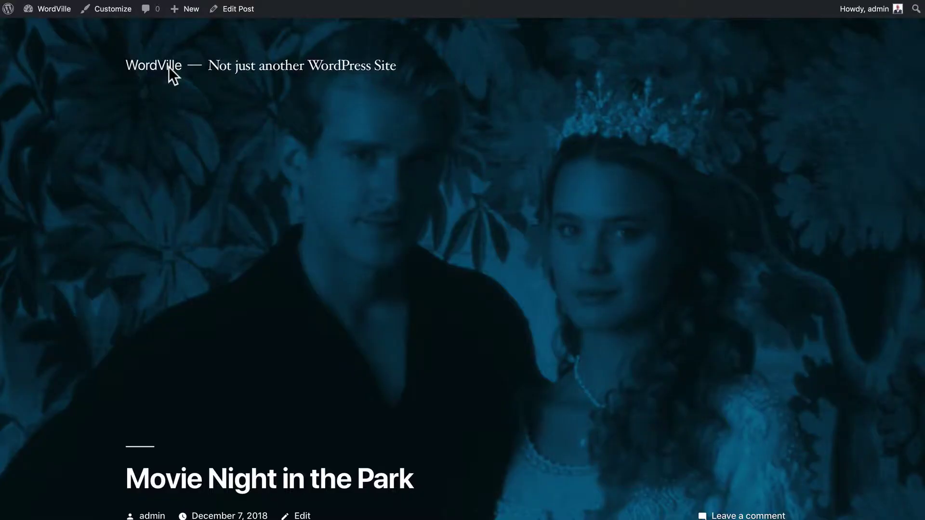
scroll(282, 251, down, 10)
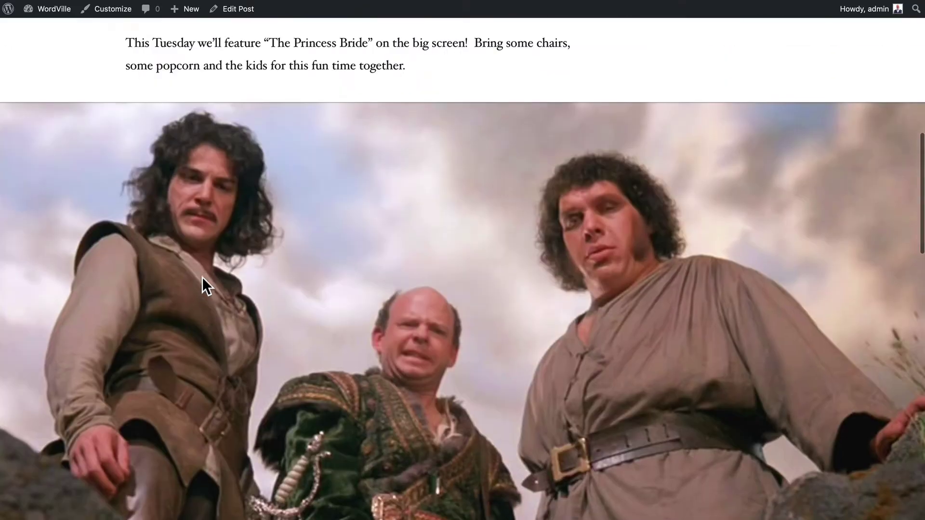
scroll(201, 277, up, 8)
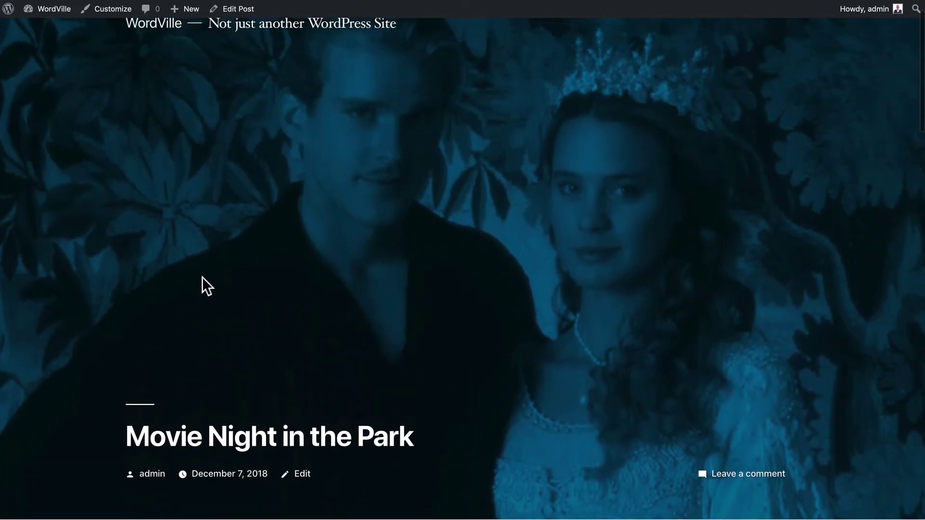
Go to the Themes page and work with the Twenty Sixteen theme
mouse_move(46, 12)
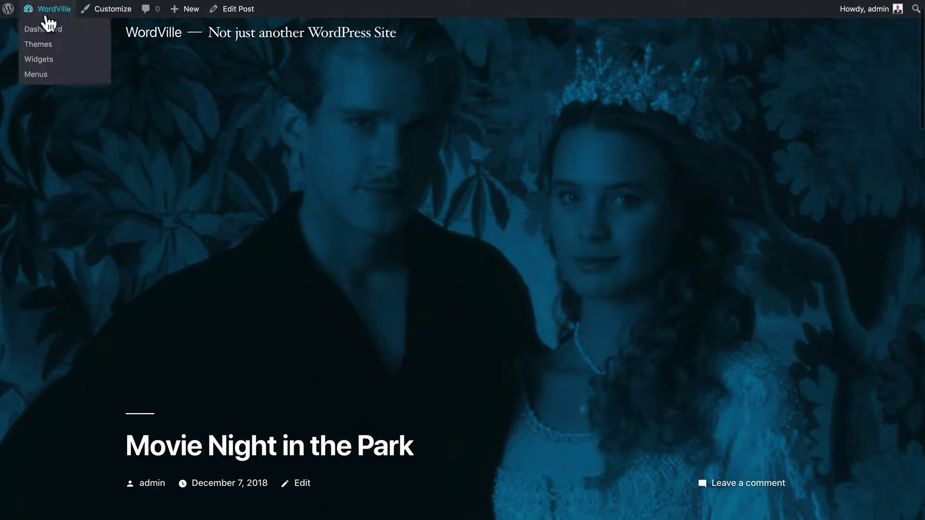
click(34, 46)
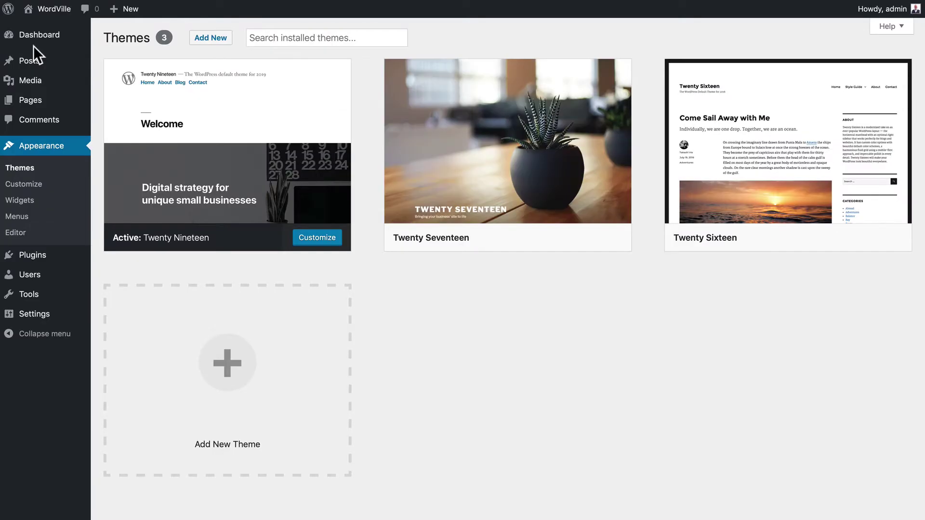
mouse_move(818, 249)
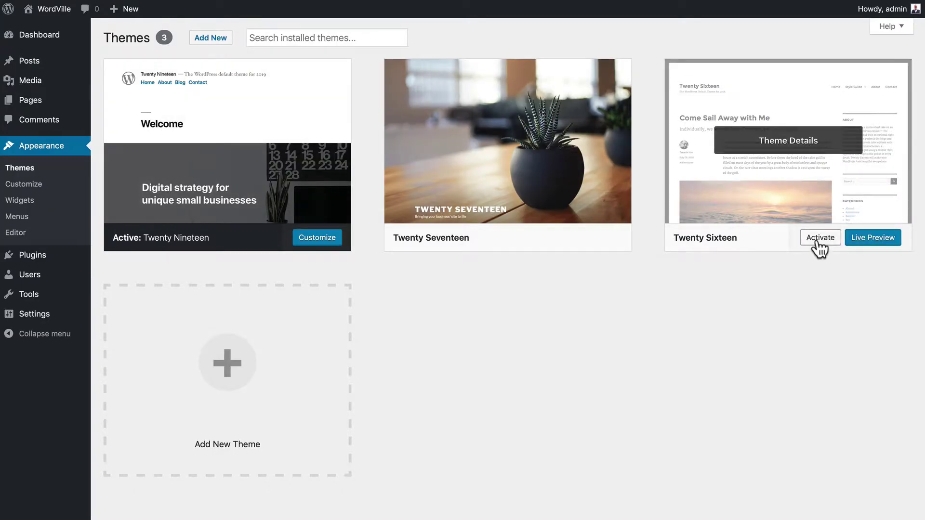
click(819, 238)
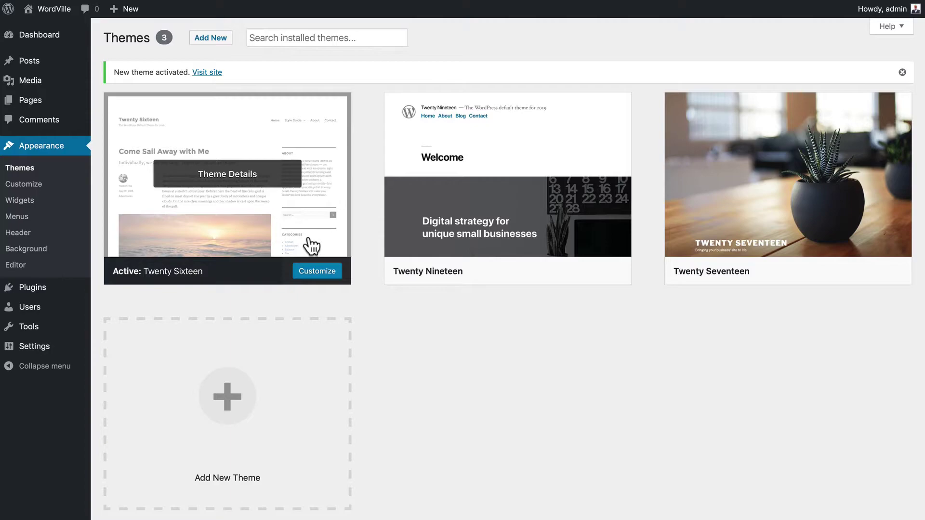
Open the Movie Night in the Park post on the live WordVille site and scroll through it
click(63, 8)
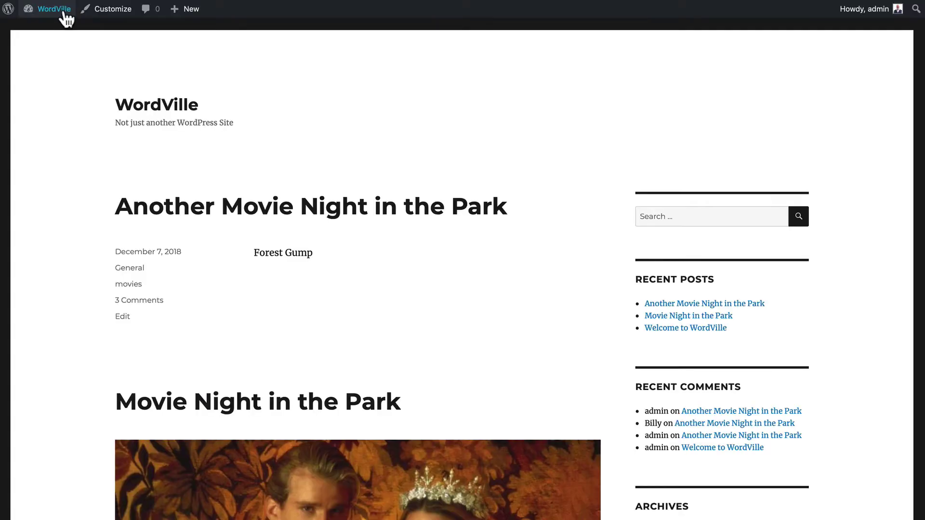
click(247, 411)
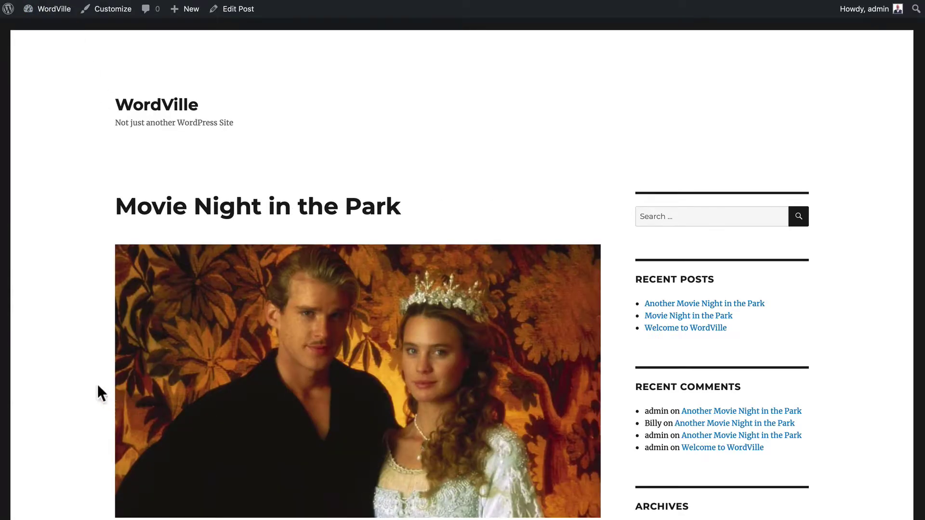
scroll(88, 365, down, 2)
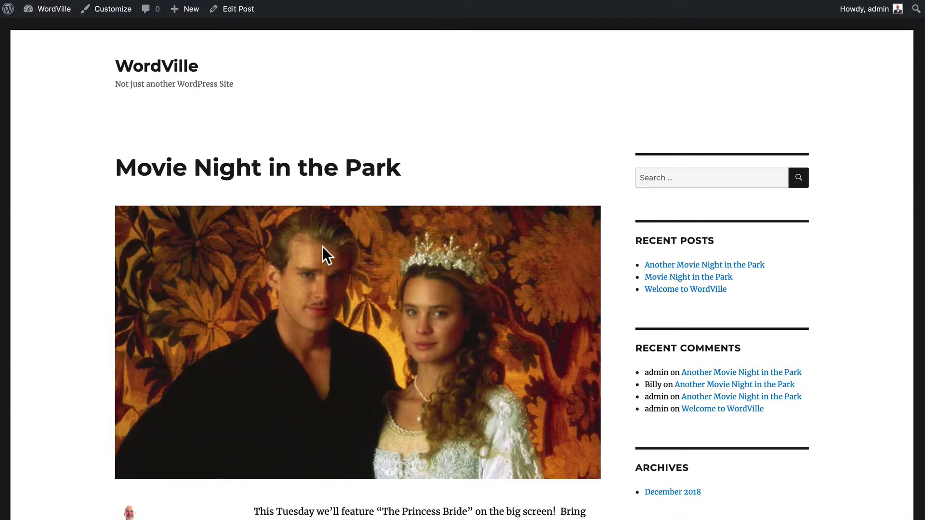
scroll(322, 248, down, 7)
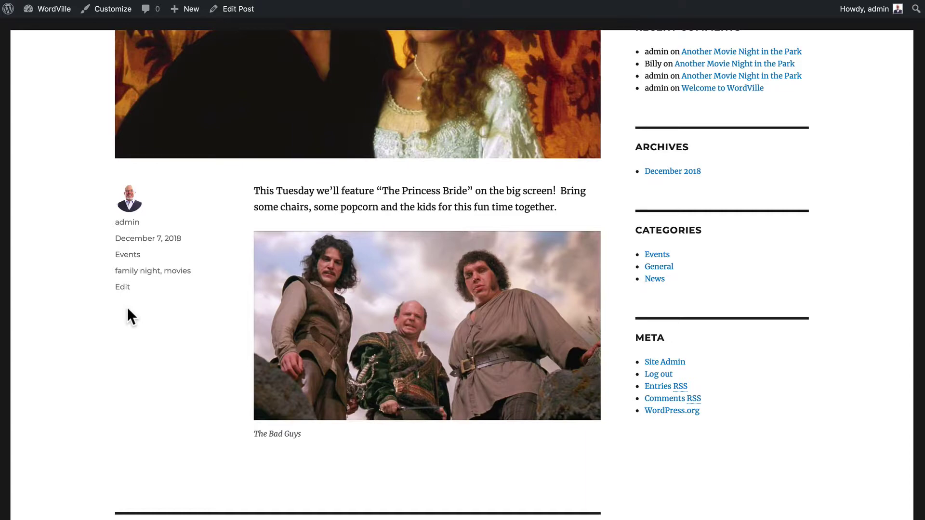
scroll(126, 308, up, 10)
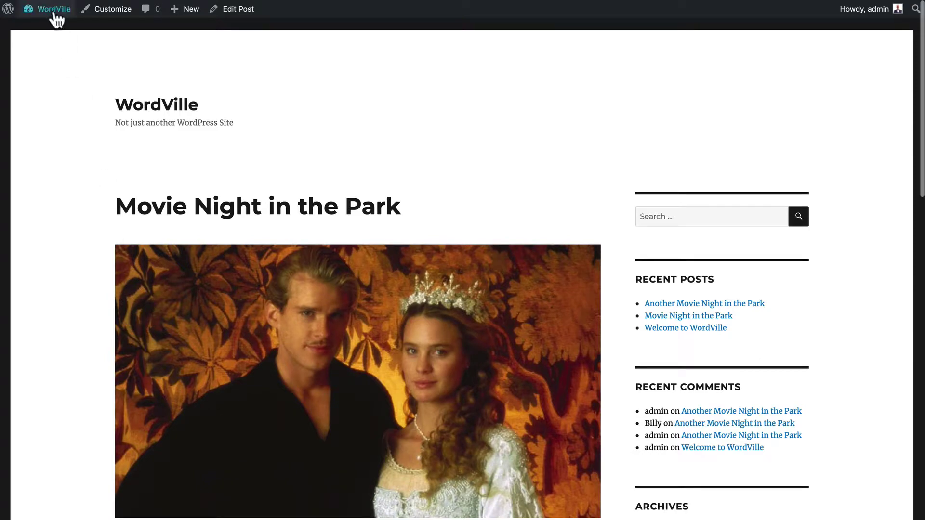
Activate the Twenty Nineteen theme from the Themes page
mouse_move(50, 10)
click(33, 44)
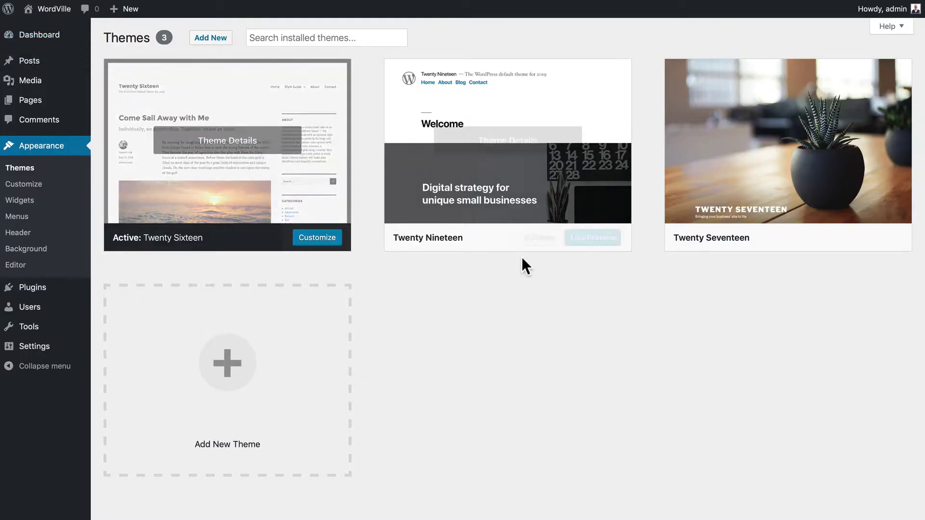
mouse_move(586, 248)
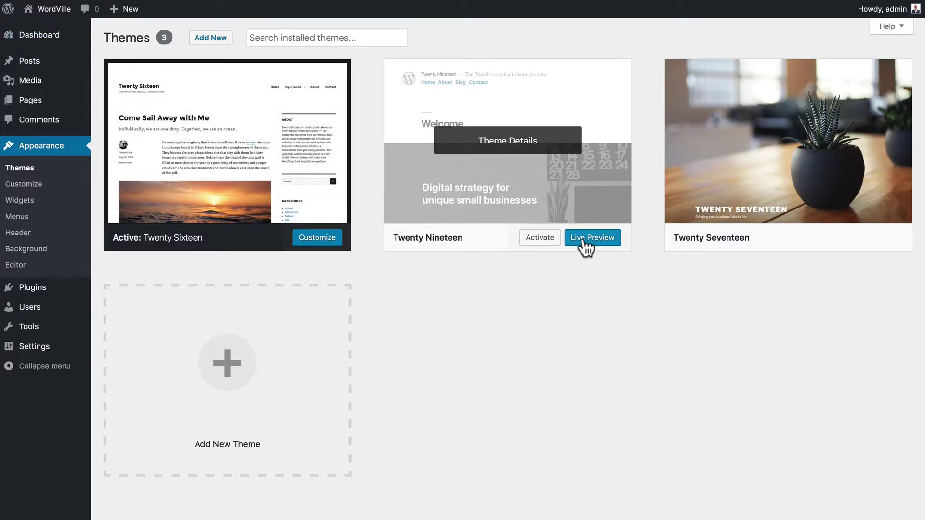
click(540, 238)
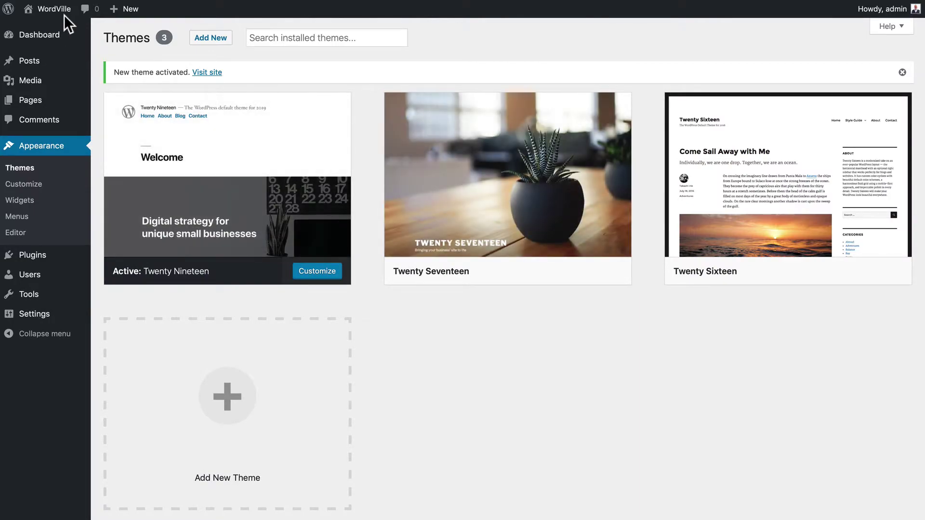
View the Movie Night in the Park post in Twenty Nineteen, then return to editing it
click(61, 9)
scroll(76, 190, down, 3)
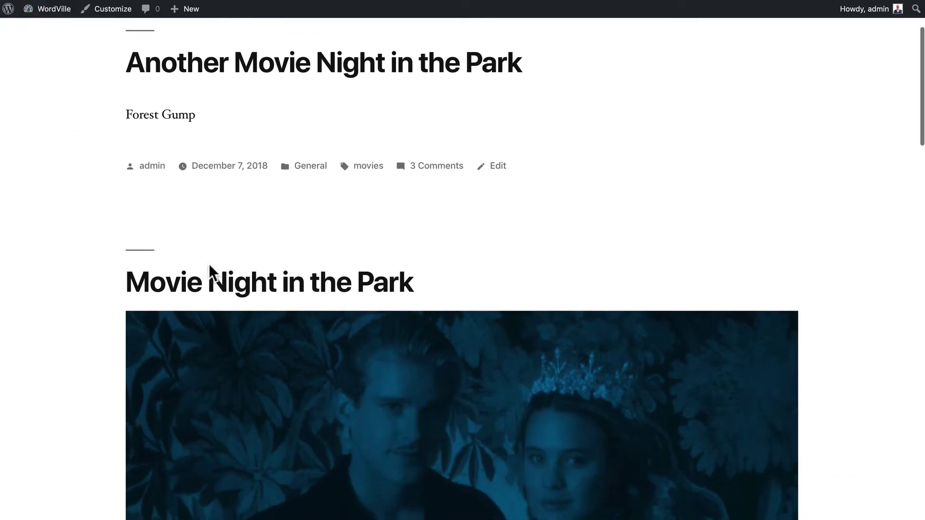
click(212, 279)
scroll(88, 236, down, 15)
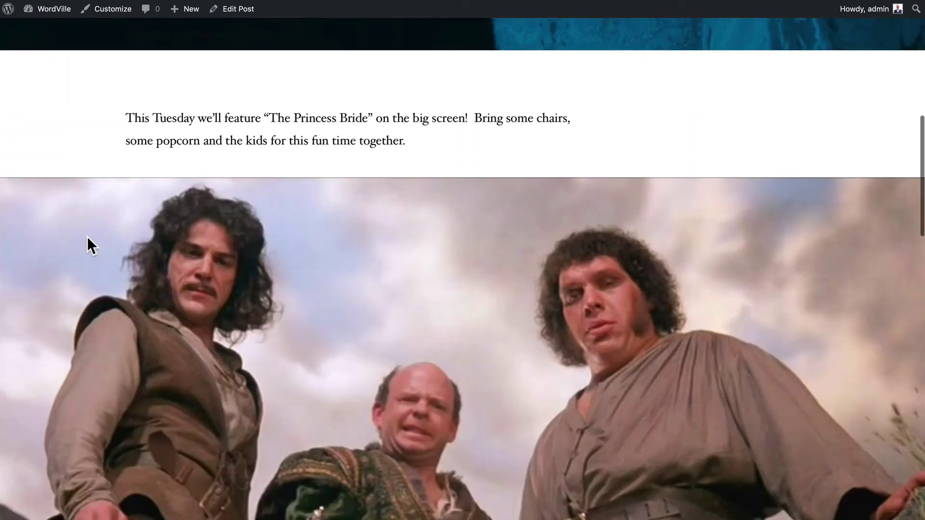
scroll(86, 236, up, 15)
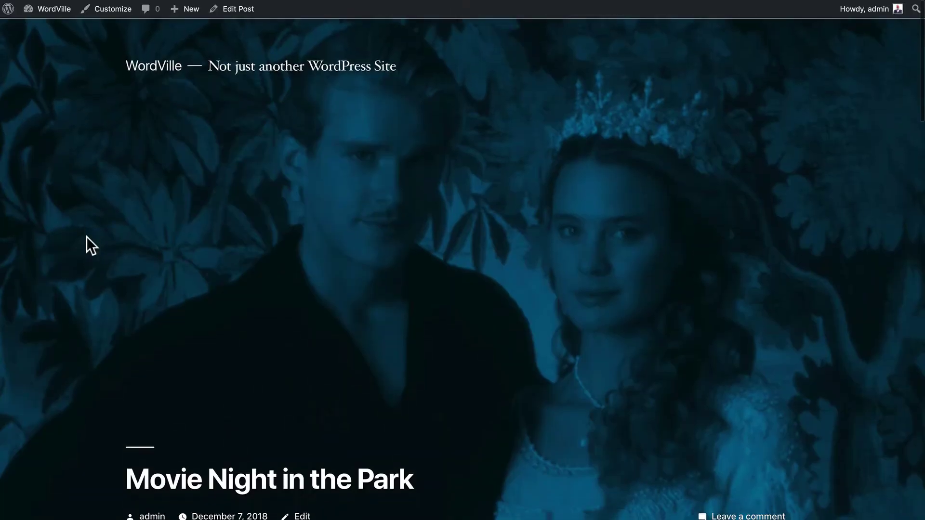
click(237, 11)
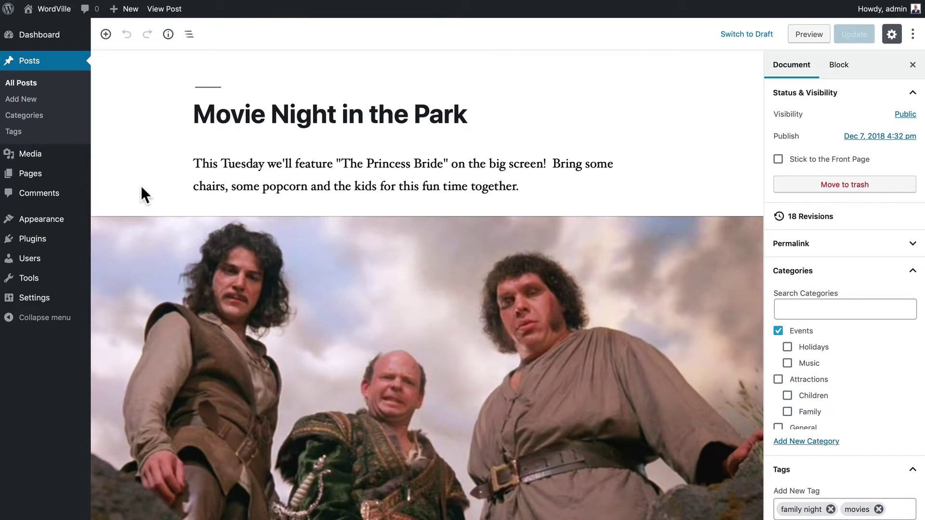
Switch The Bad Guys image to Wide width and browse the inserter's Common Blocks
click(203, 272)
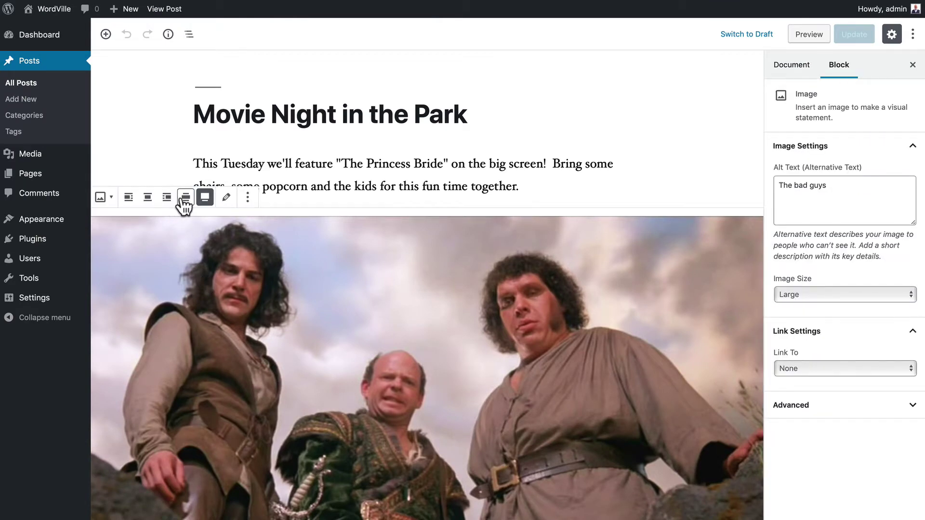
click(180, 202)
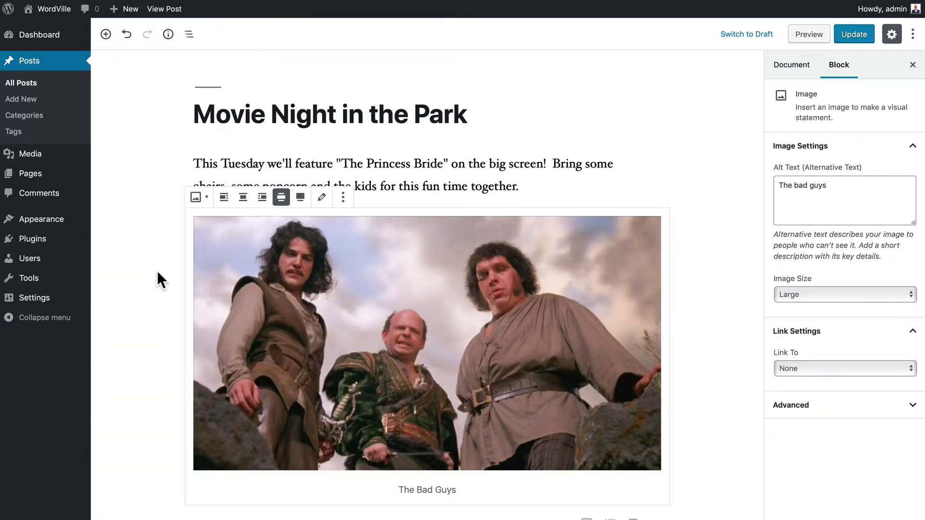
click(106, 34)
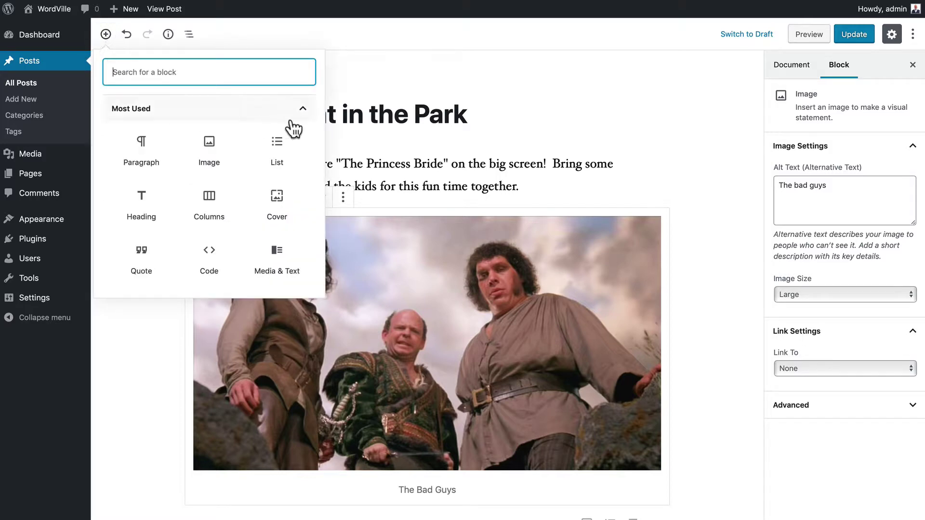
click(303, 110)
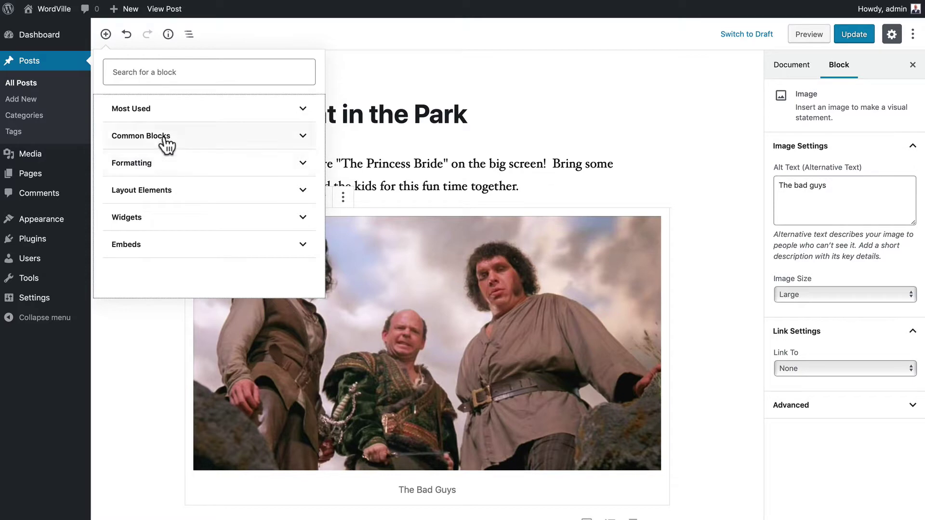
click(166, 138)
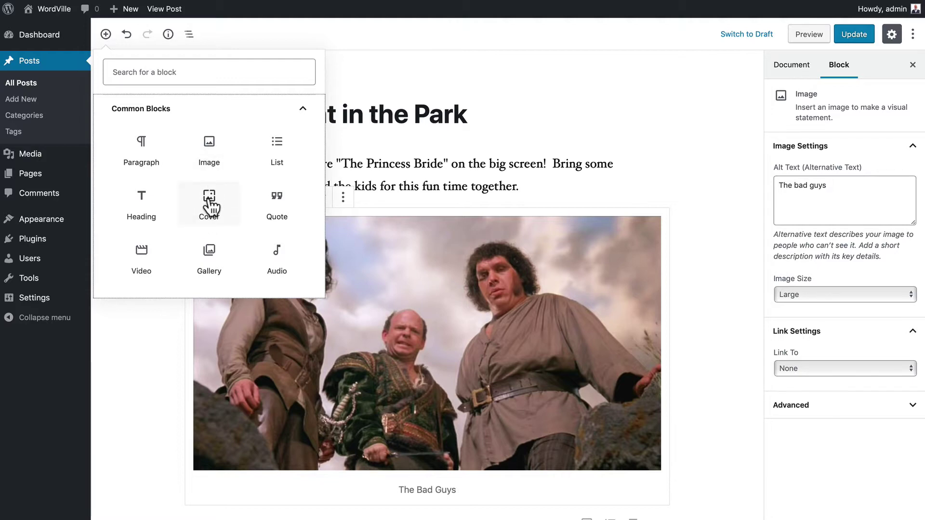
Try converting the image to Media & Text and Cover blocks, reverting to Image each time
click(378, 285)
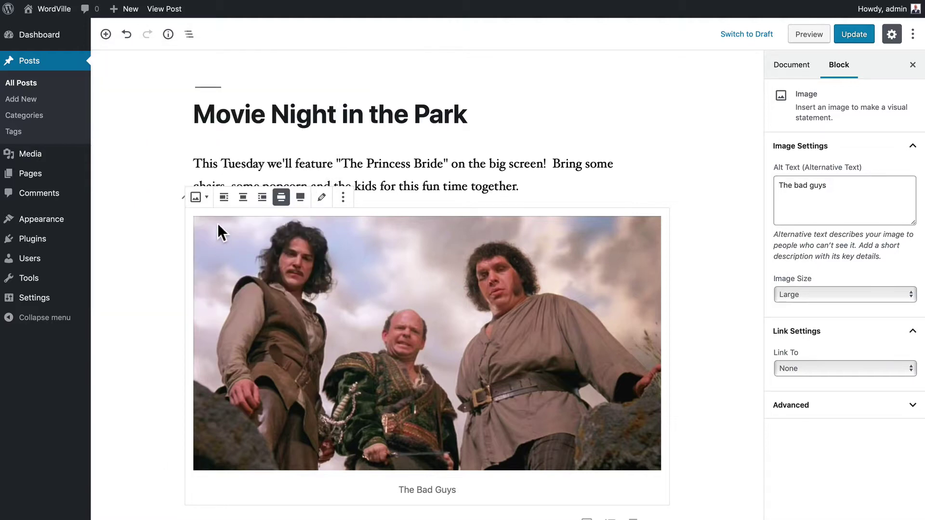
click(200, 198)
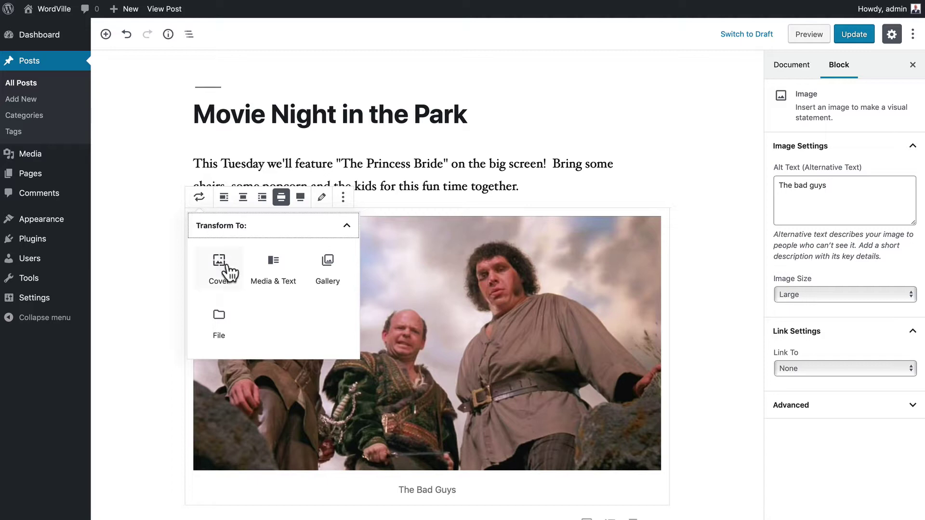
click(273, 271)
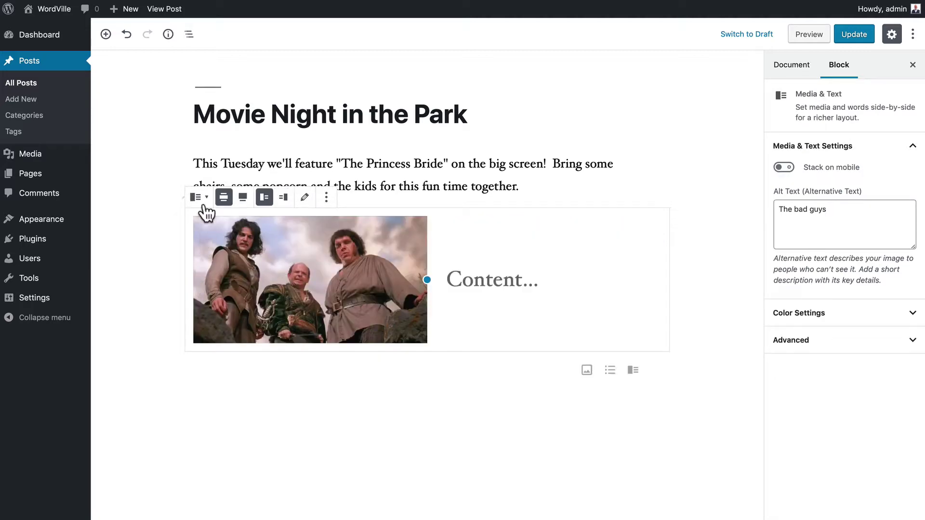
click(200, 202)
click(216, 266)
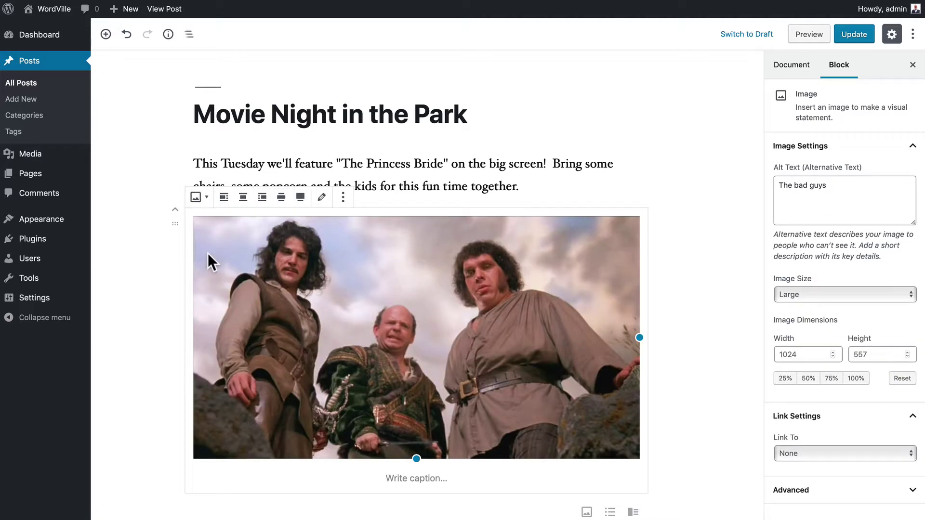
click(200, 205)
click(273, 271)
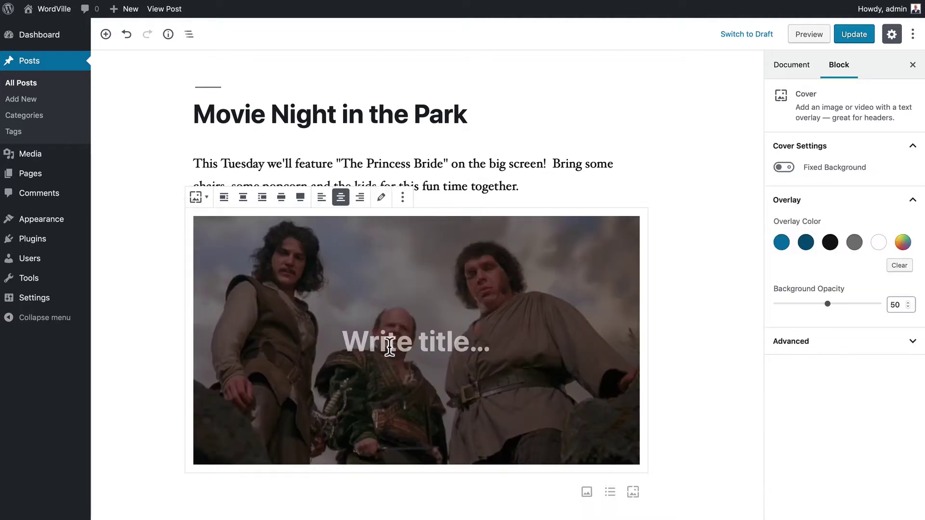
click(199, 202)
click(215, 264)
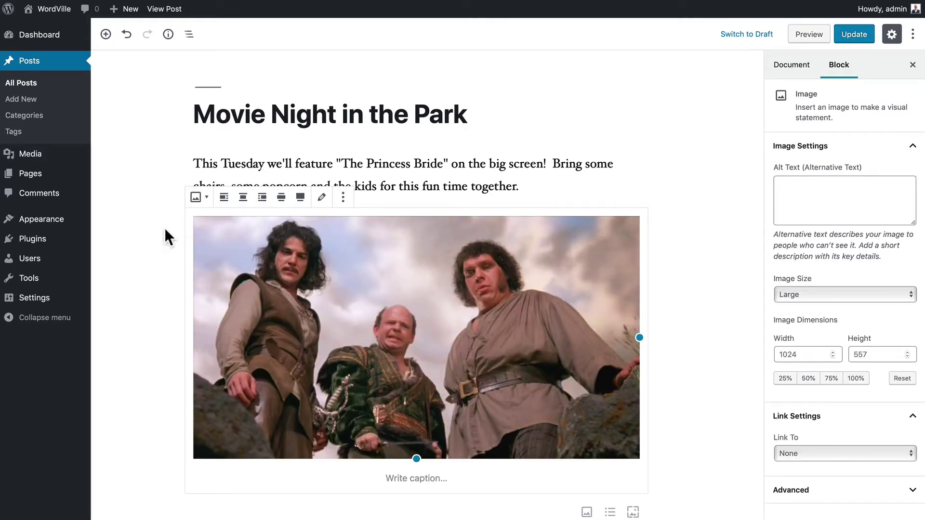
Undo a Gallery conversion to keep a single image, then caption it 'The Bad Guys'
click(200, 202)
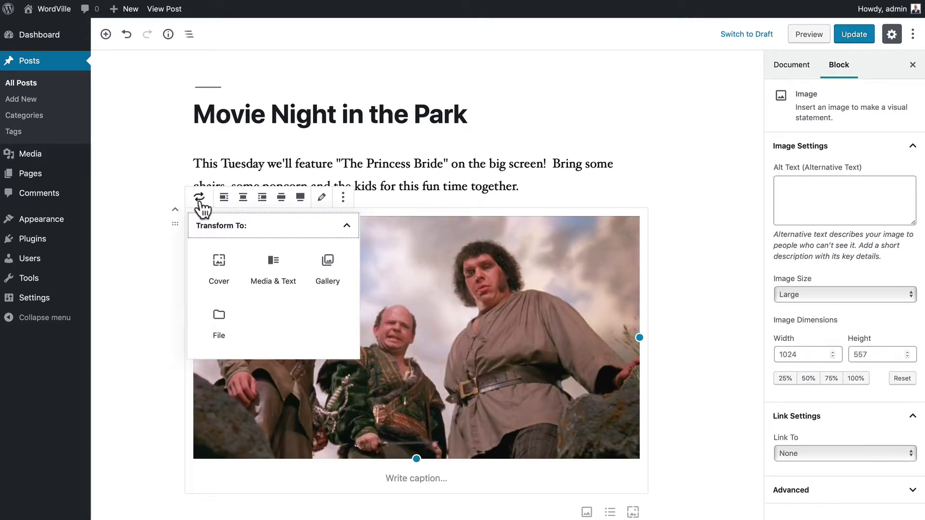
click(329, 268)
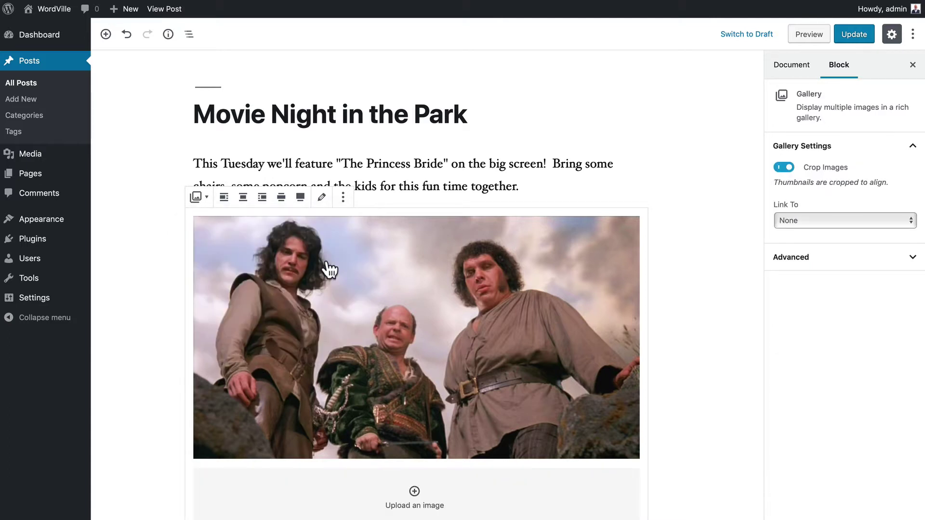
scroll(325, 259, down, 3)
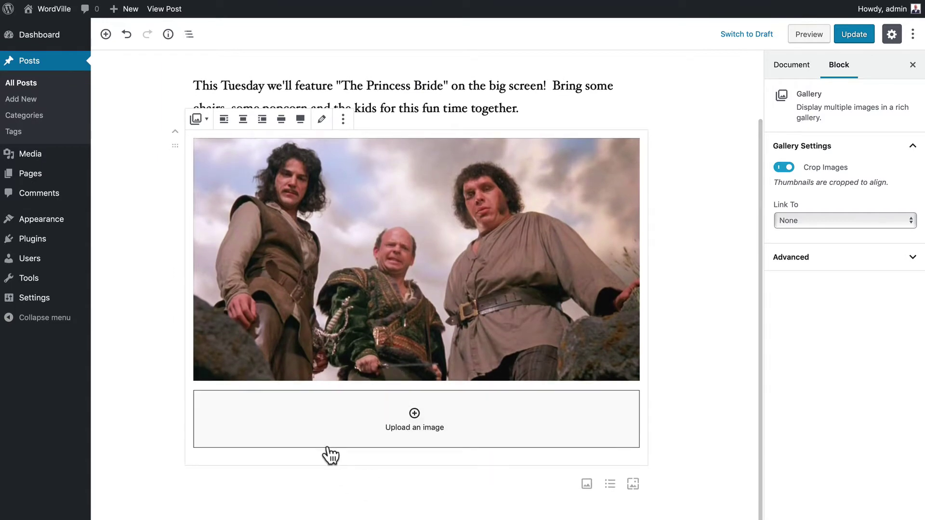
scroll(325, 450, up, 3)
key(ctrl+z)
click(419, 483)
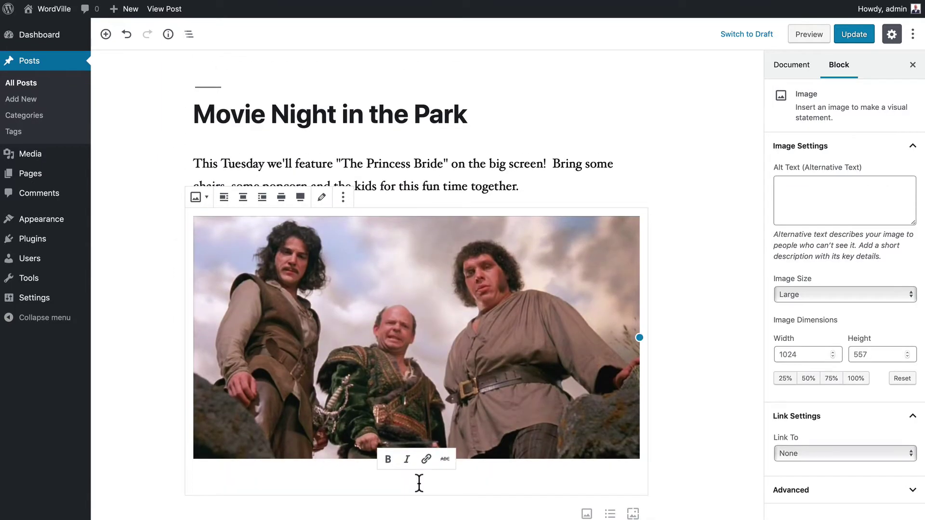
text(The Ba)
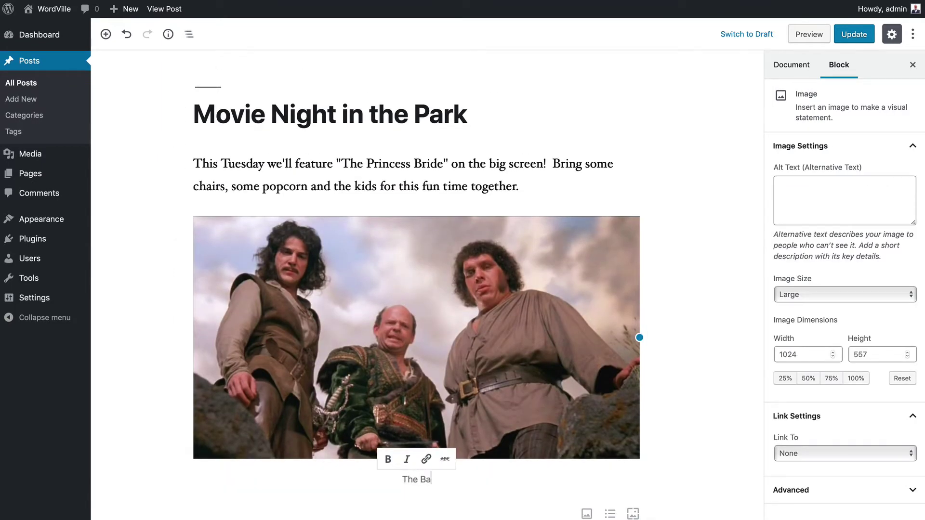
text(d Guys)
Add an H2 heading 'Cast And Crew' from Common Blocks beneath the image
click(105, 33)
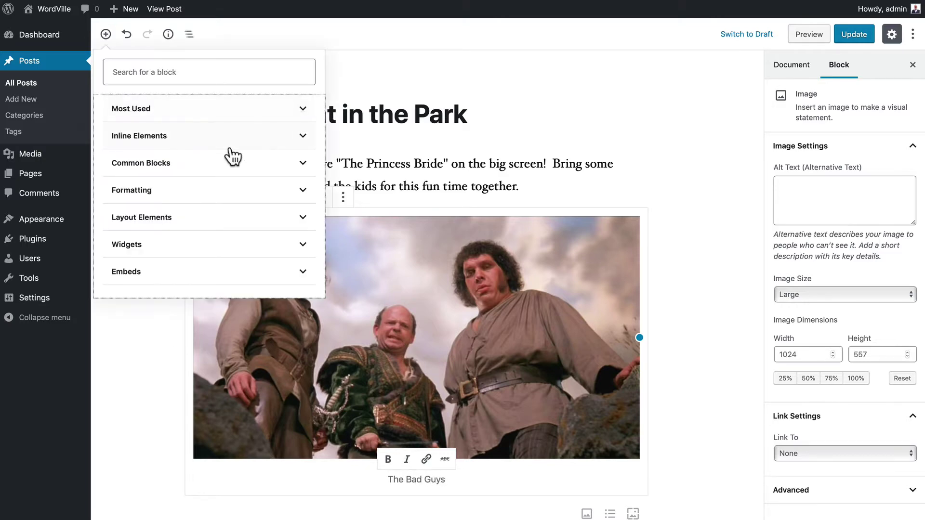
click(259, 170)
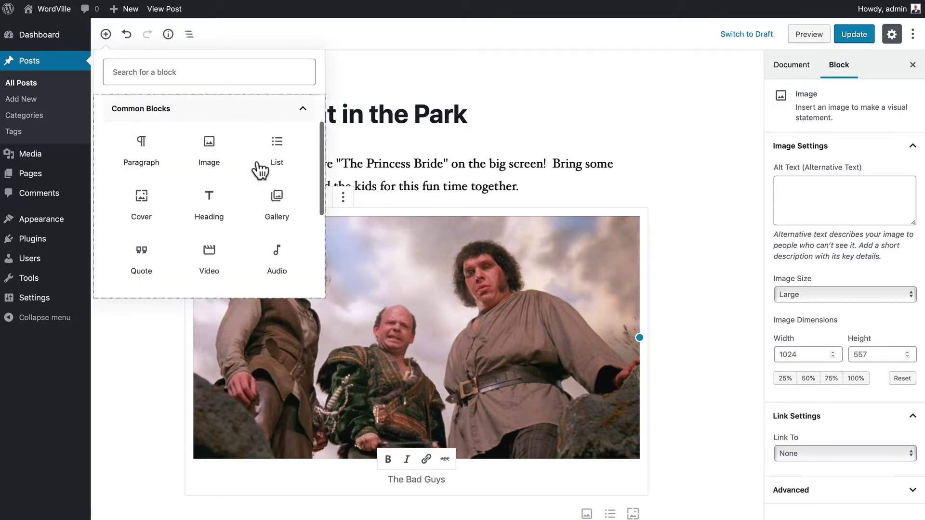
click(210, 208)
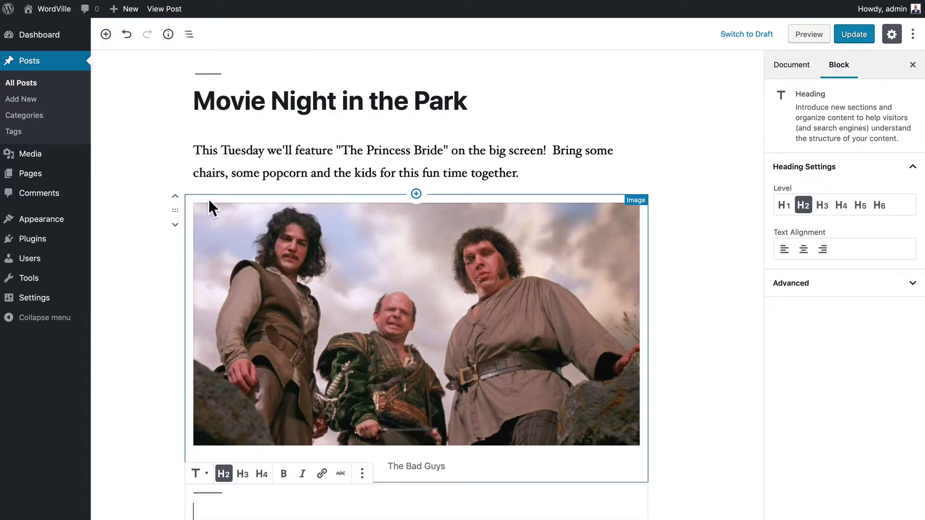
text(Cast A)
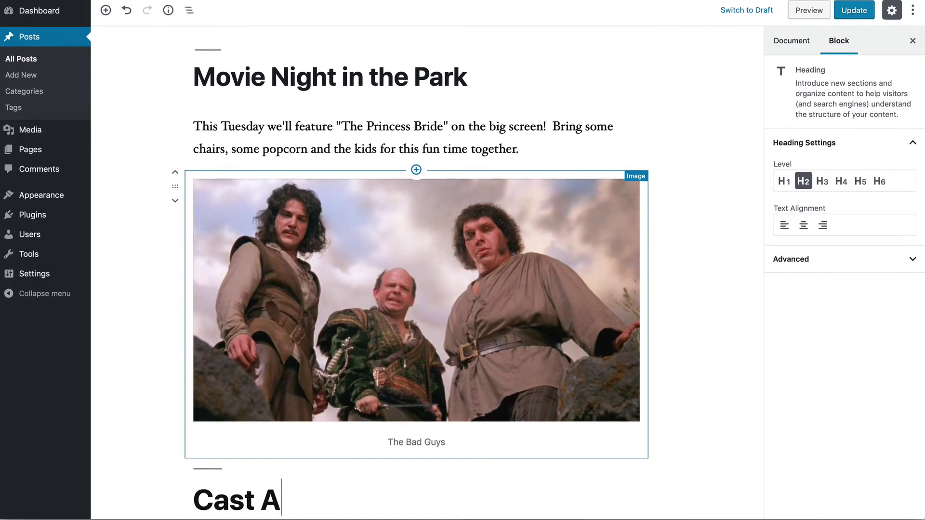
text(nd Crew)
scroll(140, 118, down, 3)
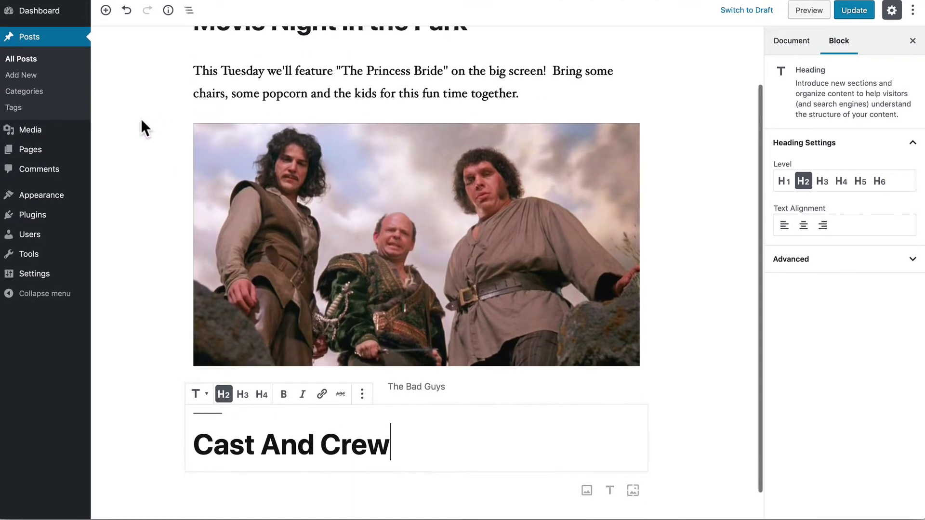
Insert a List block under Cast And Crew and paste in the three cast members' names
click(105, 11)
click(300, 89)
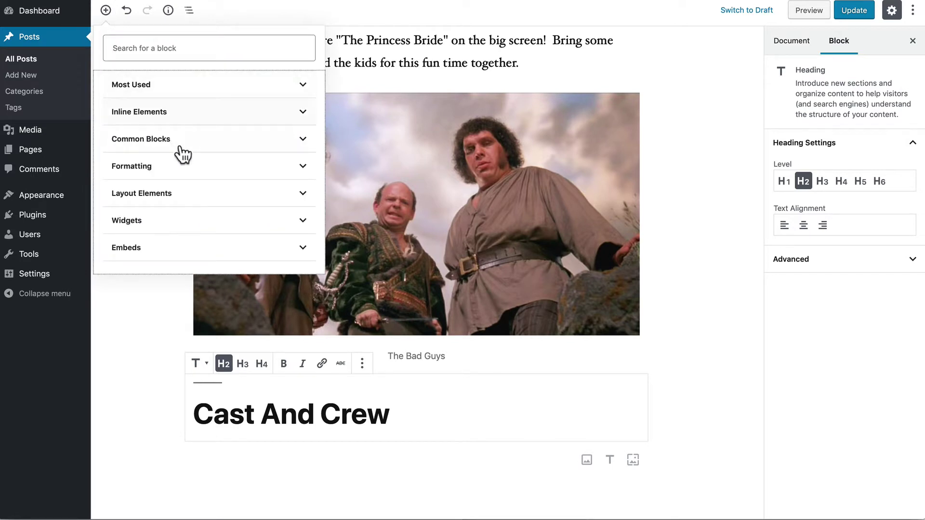
click(140, 141)
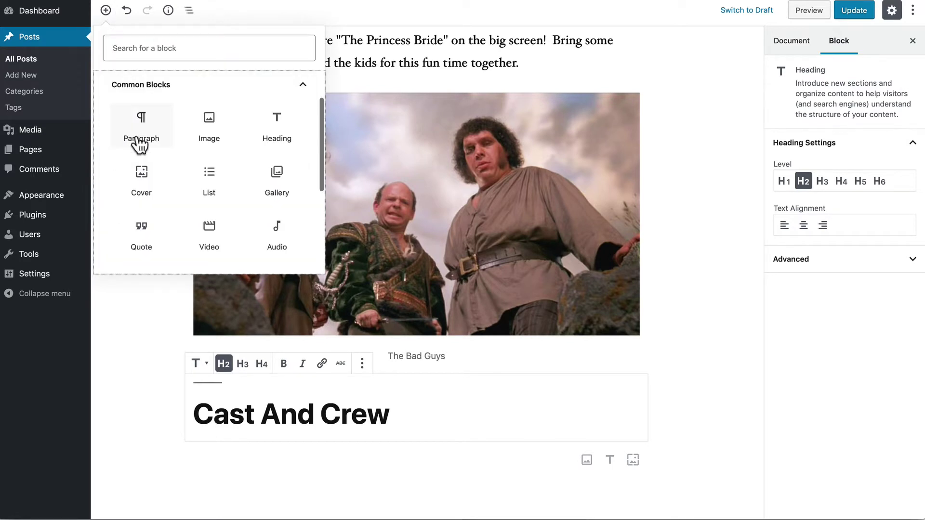
click(212, 182)
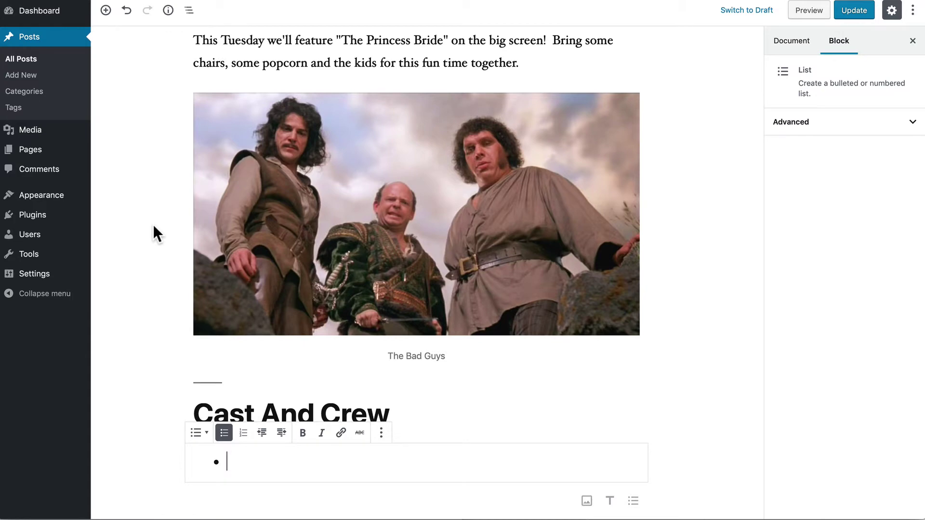
text(Cary Elwes Mandy Patinkin Robin Wright)
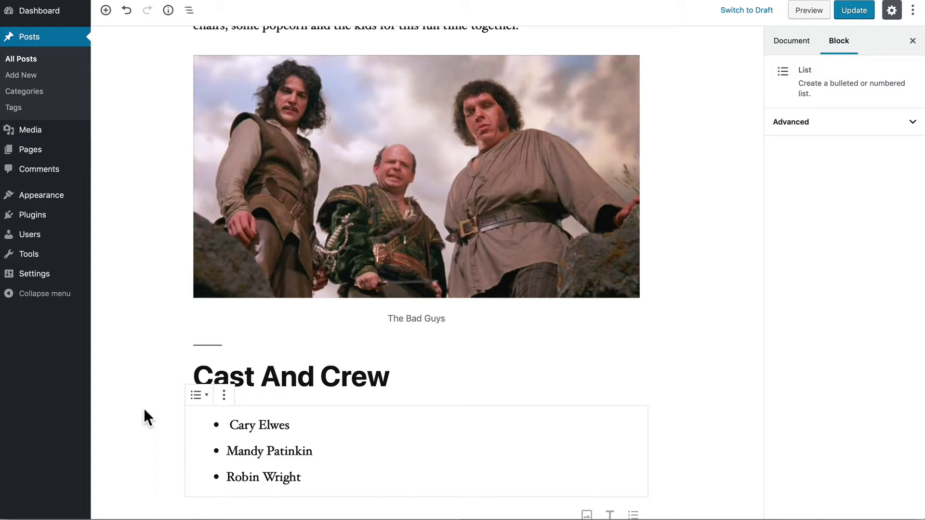
scroll(144, 407, down, 3)
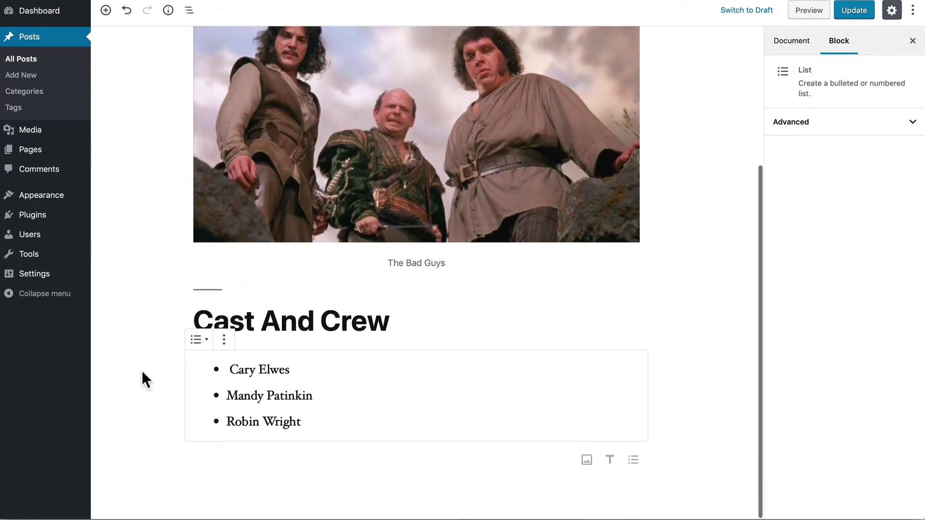
Add a Quote block below the list reading 'One of the greatest movies ever made!'
click(106, 11)
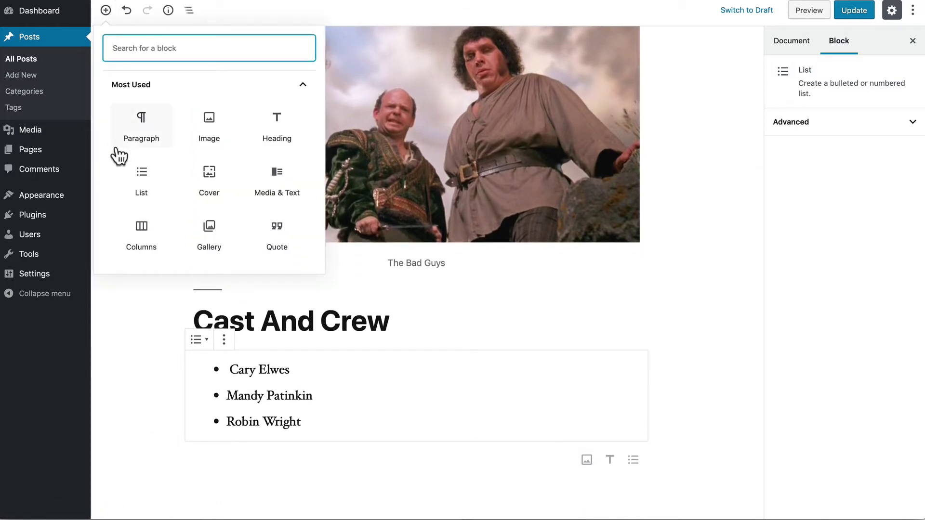
click(302, 85)
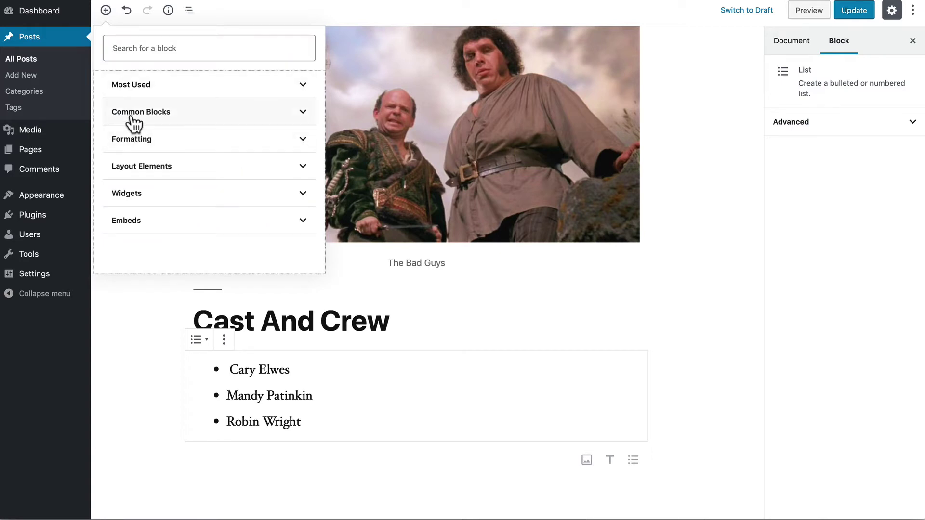
click(144, 114)
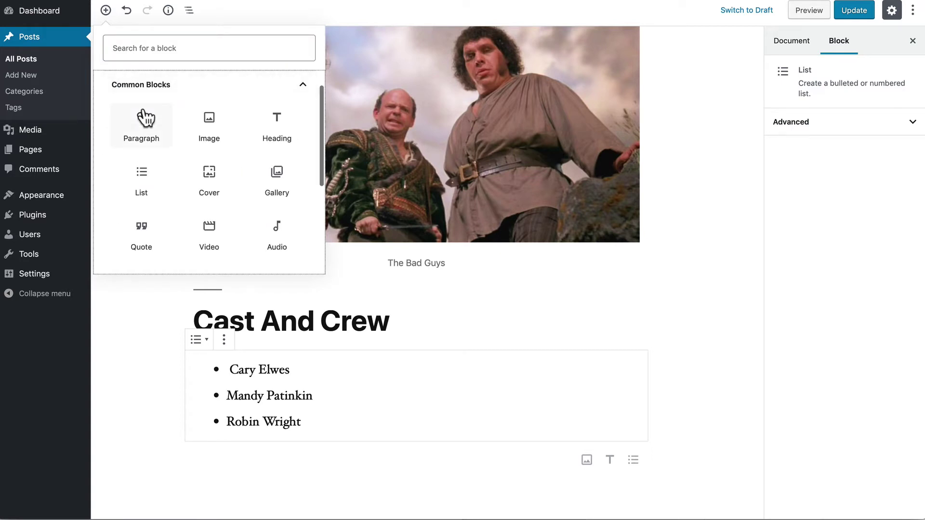
click(142, 231)
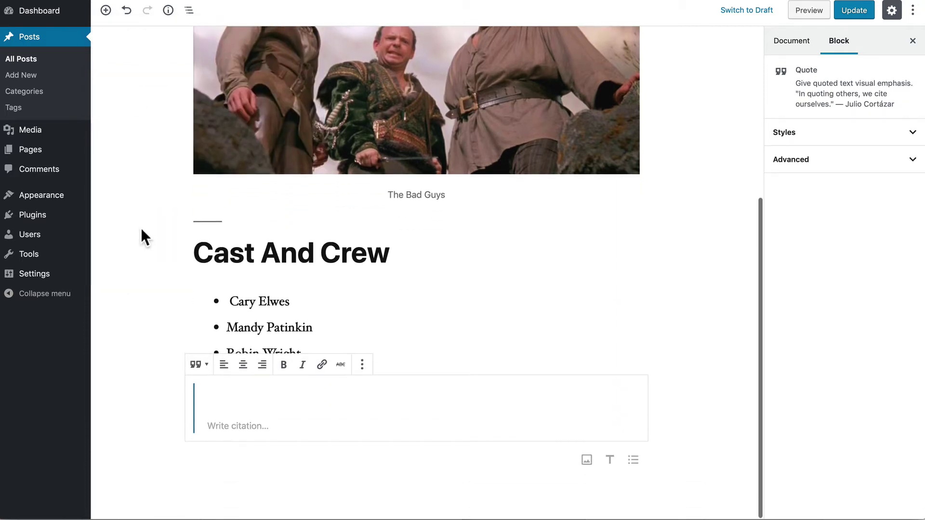
text(one of the grea)
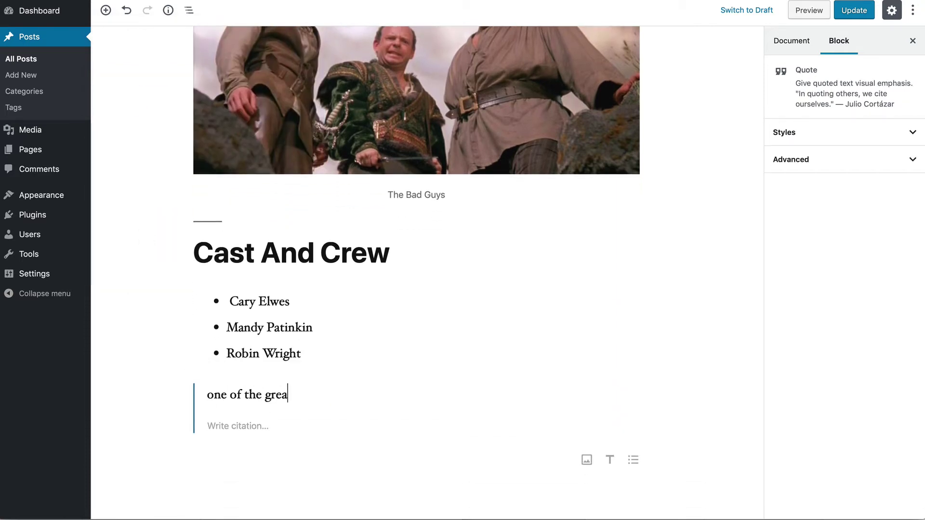
text(test movies)
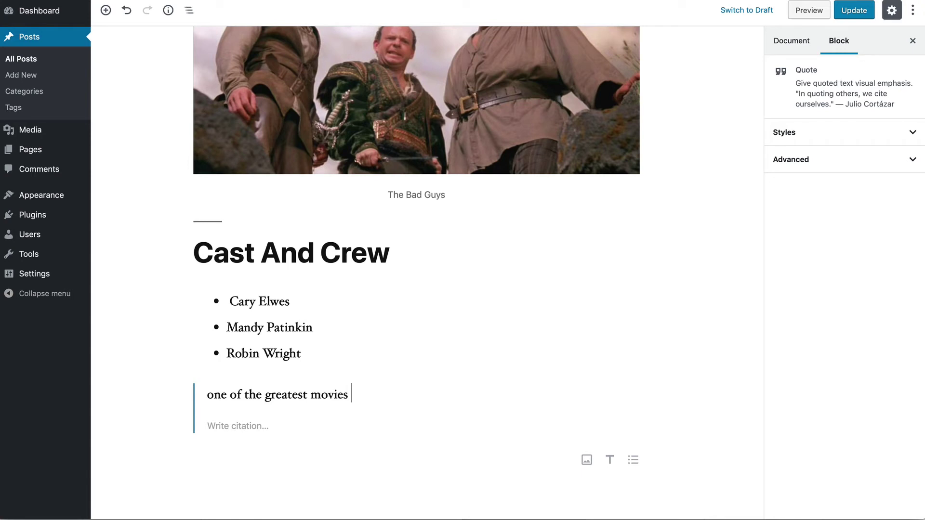
text( ever made!)
key(Home)
key(Delete)
text(O)
Fill in the quote's citation with the reviewer's name and update the post
click(222, 425)
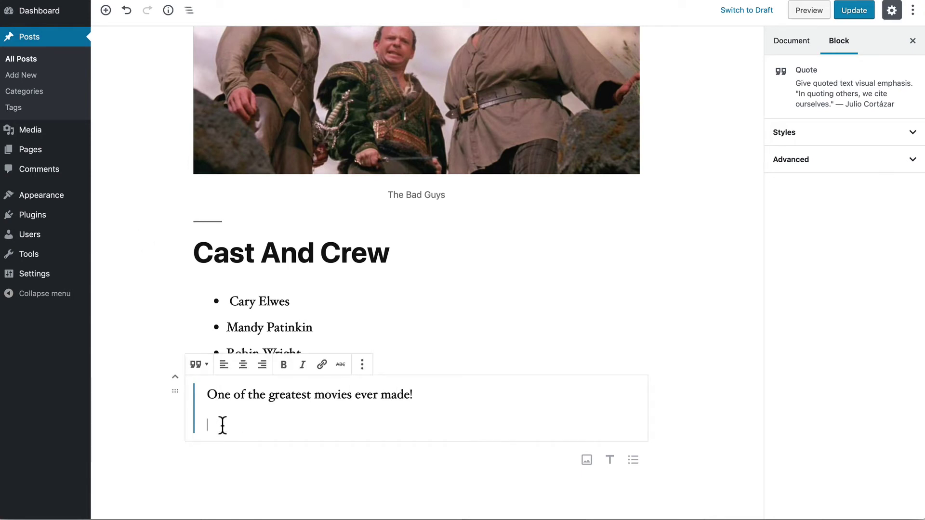
text(Rod Martin)
scroll(151, 331, up, 5)
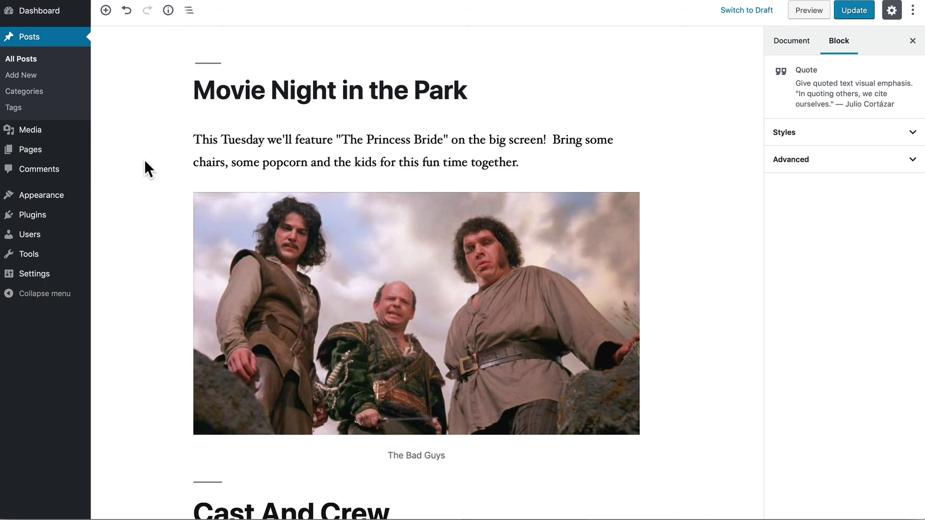
click(854, 11)
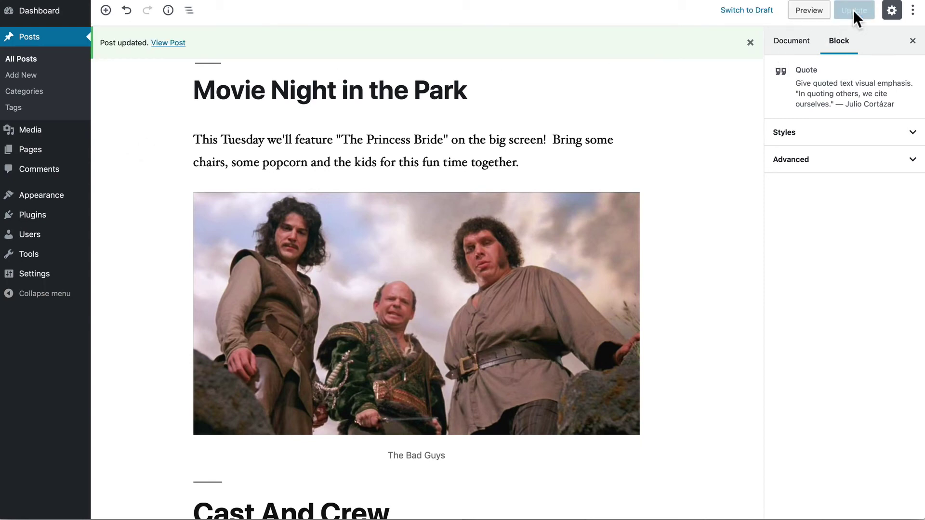
View the live post and scroll down through the heading, cast list and quote
click(163, 42)
scroll(129, 129, down, 10)
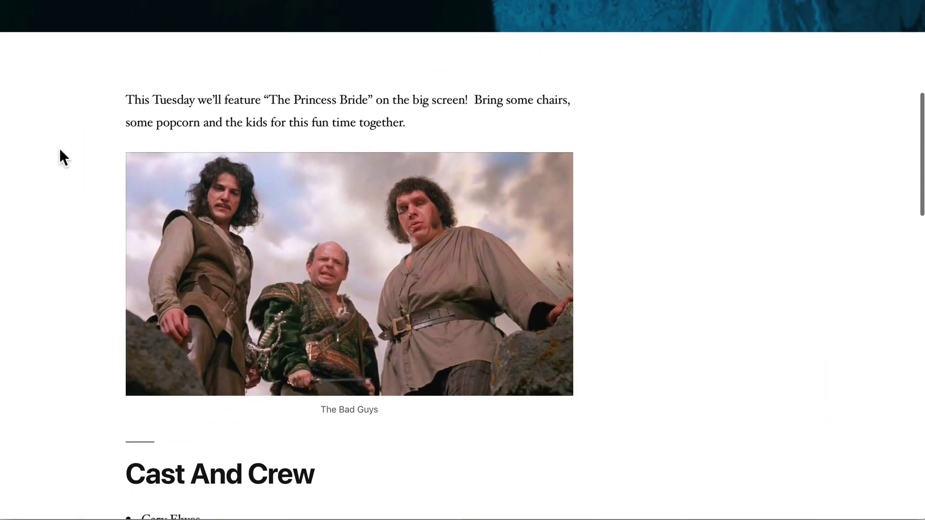
scroll(62, 149, down, 1)
scroll(62, 149, down, 6)
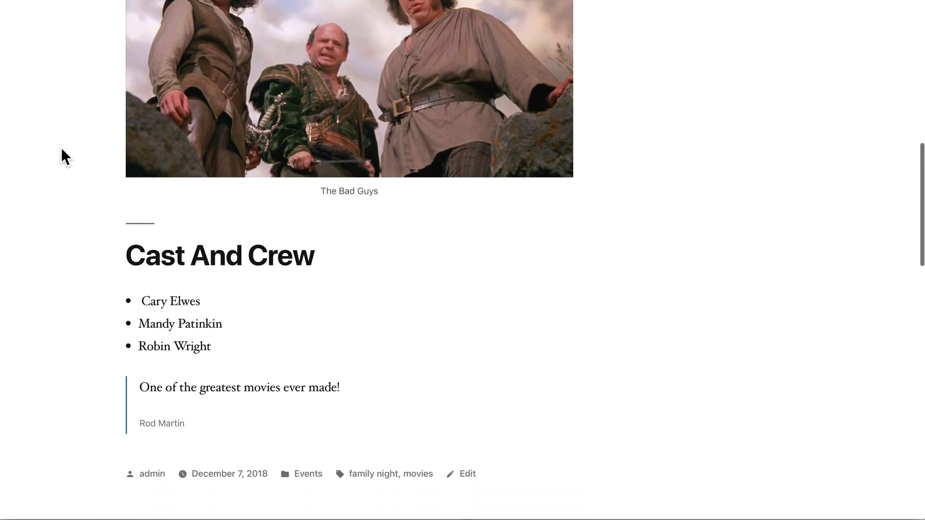
scroll(61, 147, down, 2)
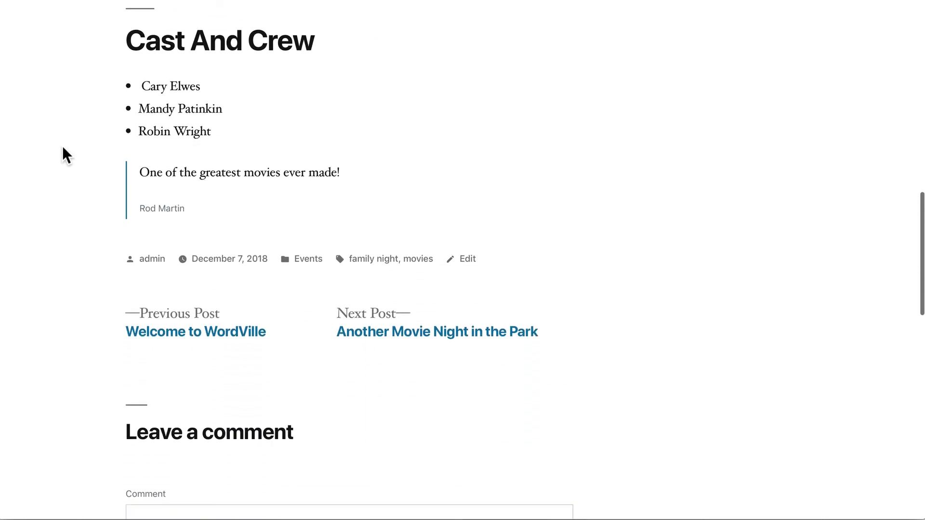